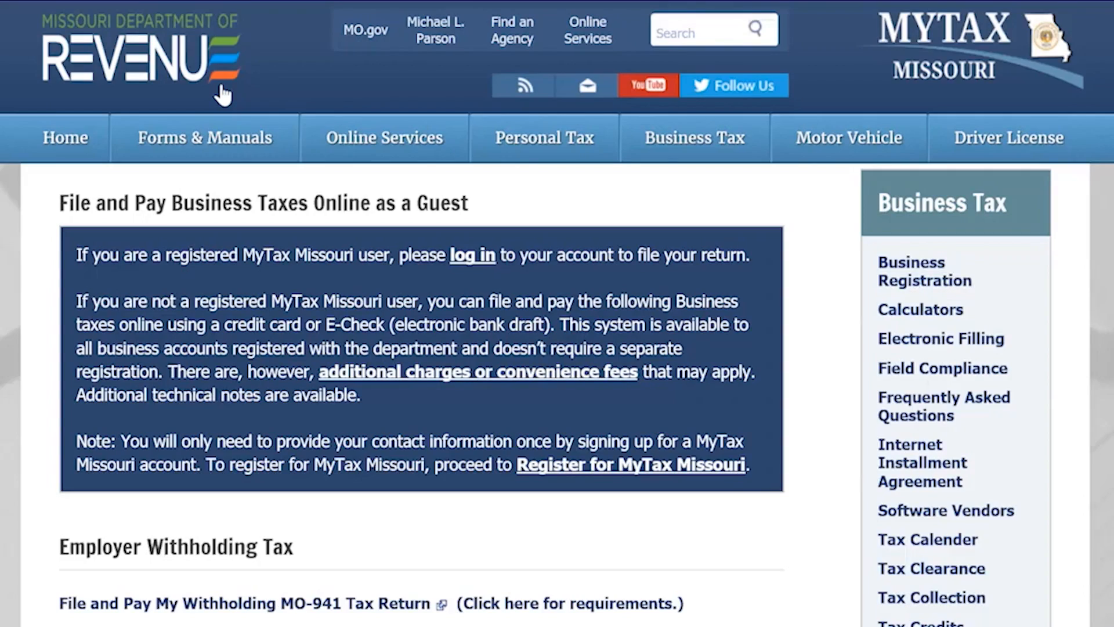
Open the return template download listed under File Sales Tax Return Online.
scroll(223, 95, "down", 7)
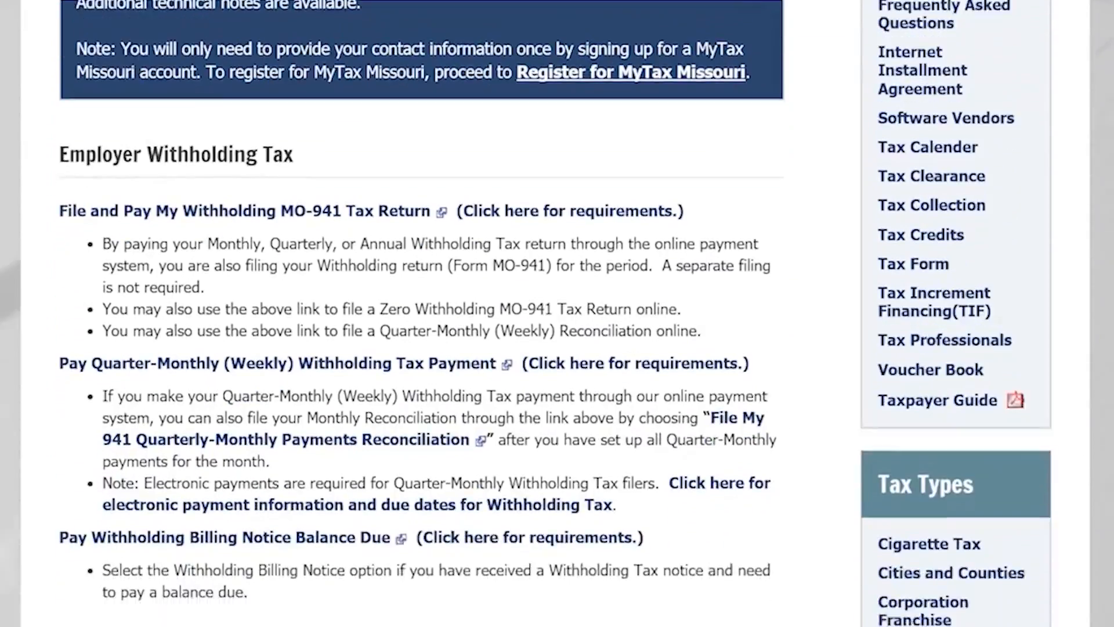
scroll(423, 313, "down", 12)
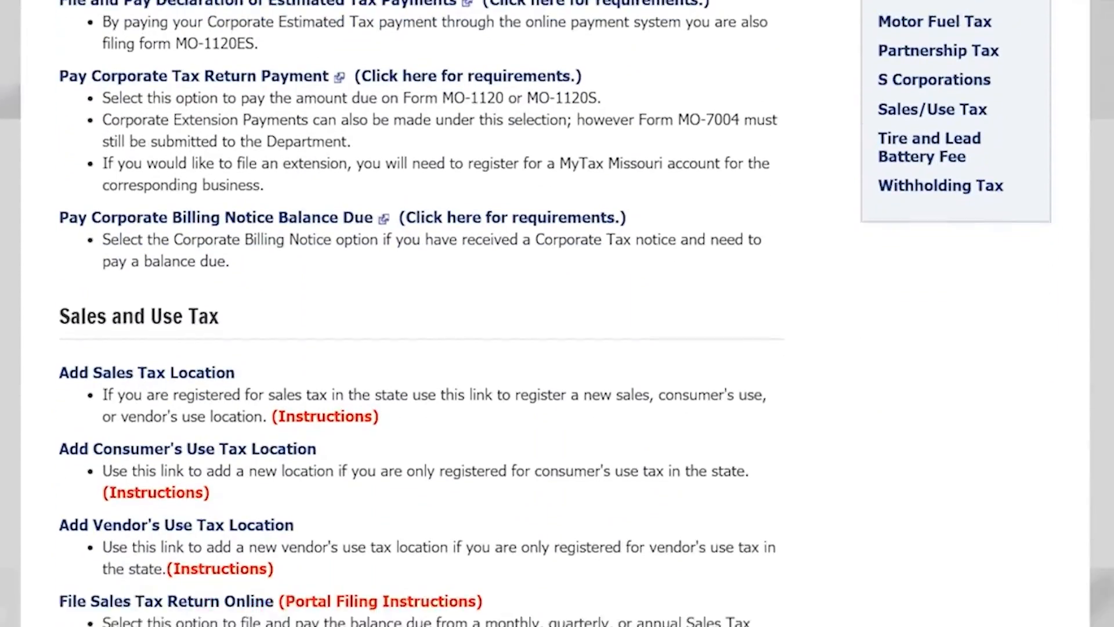
scroll(557, 313, "down", 10)
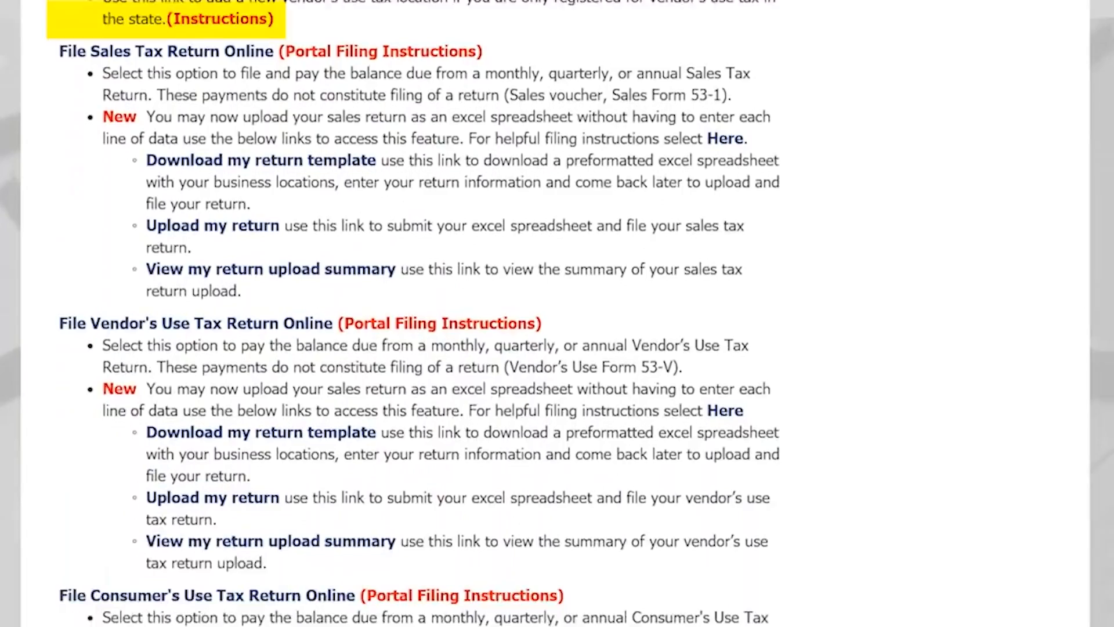
scroll(558, 313, "down", 1)
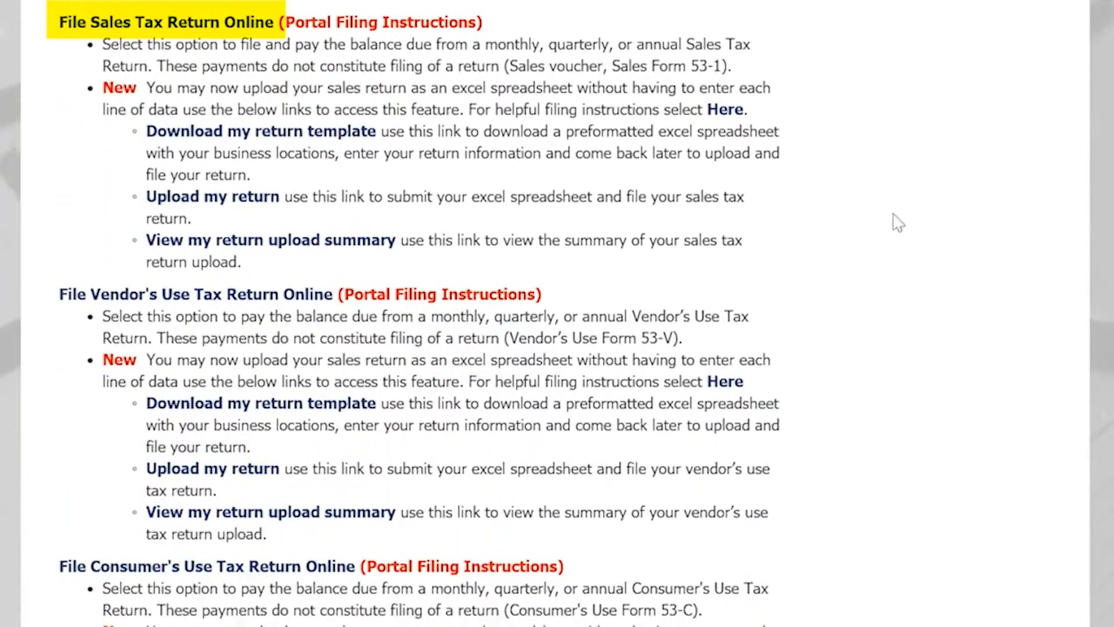
Authenticate for the sales tax return data download by entering the business's MOID and PIN, and continue.
type("x")
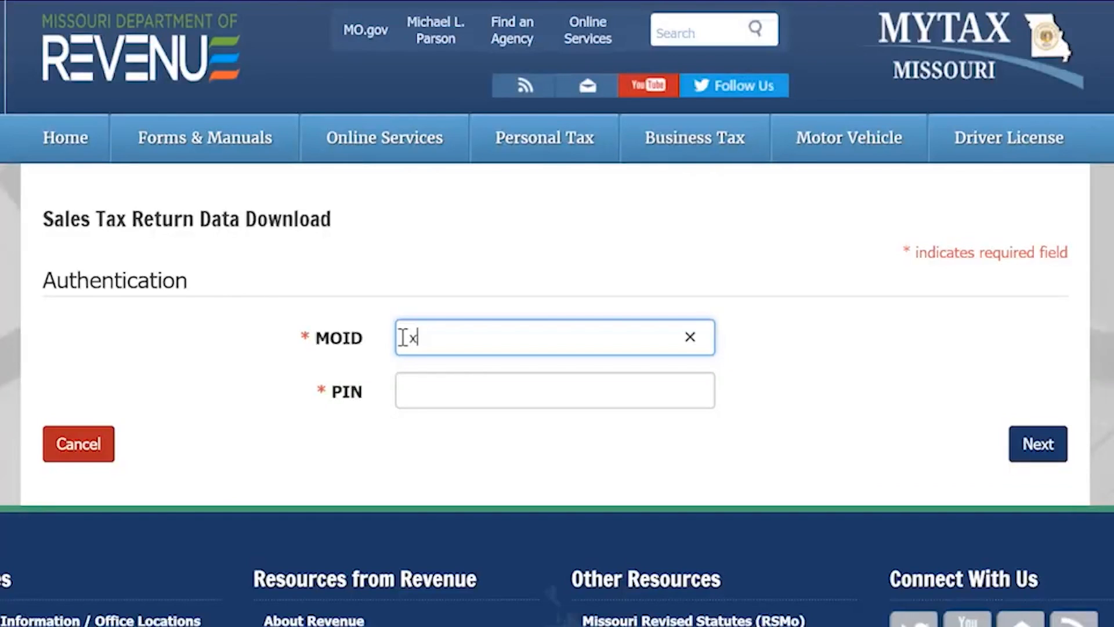
type("xxxxxxx")
key("Tab")
type("xxxx")
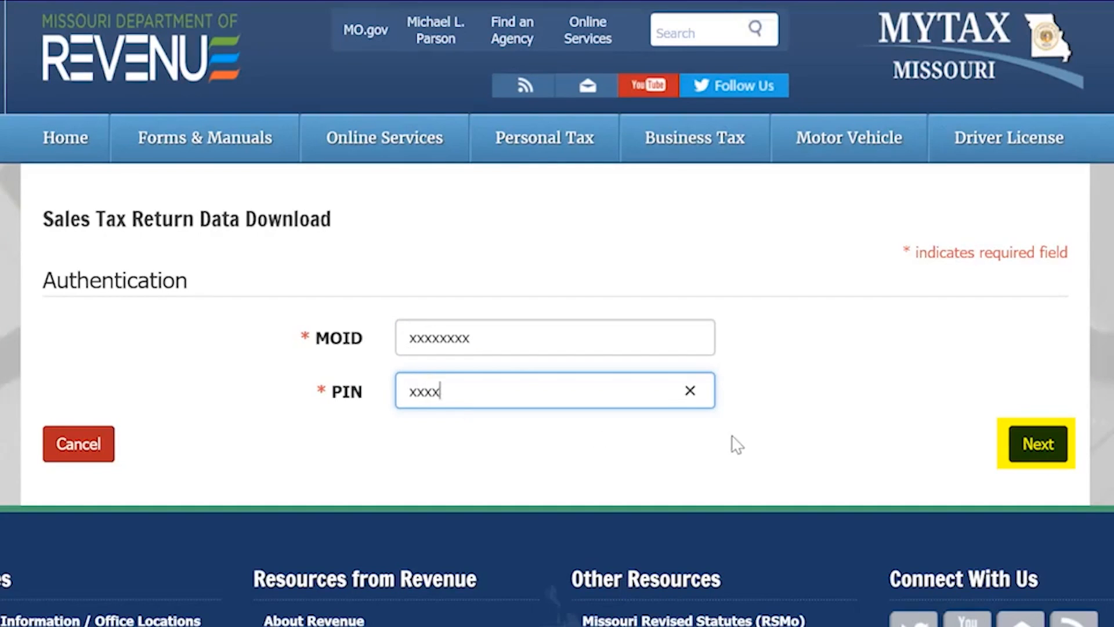
left_click(1037, 443)
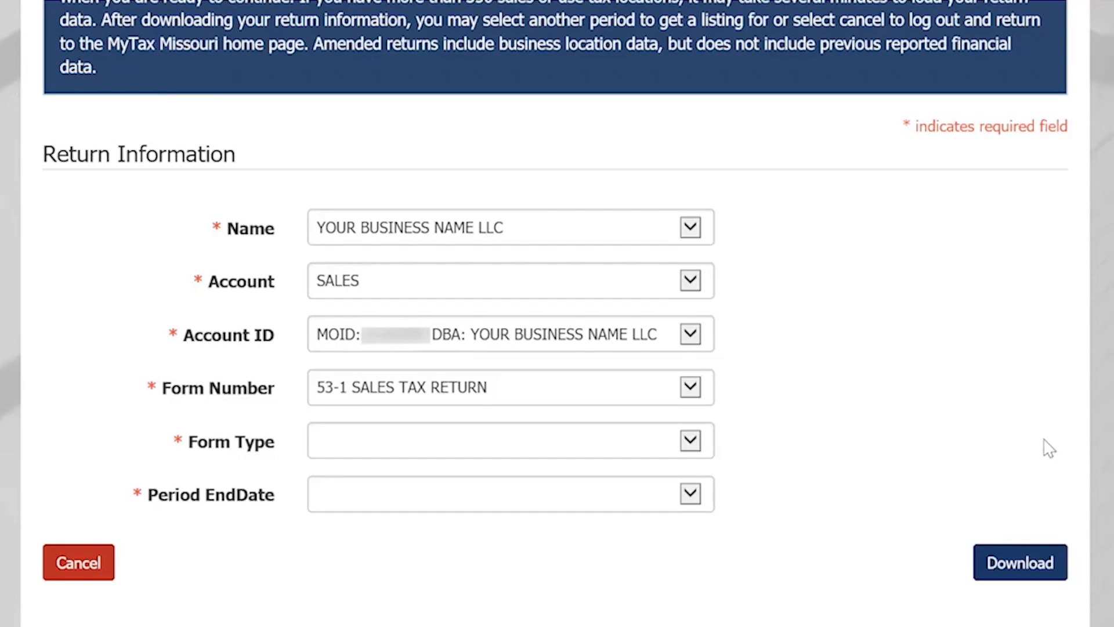
Download the return template with form type Original Return and period 08/01/2020 - 08/31/2020.
left_click(698, 448)
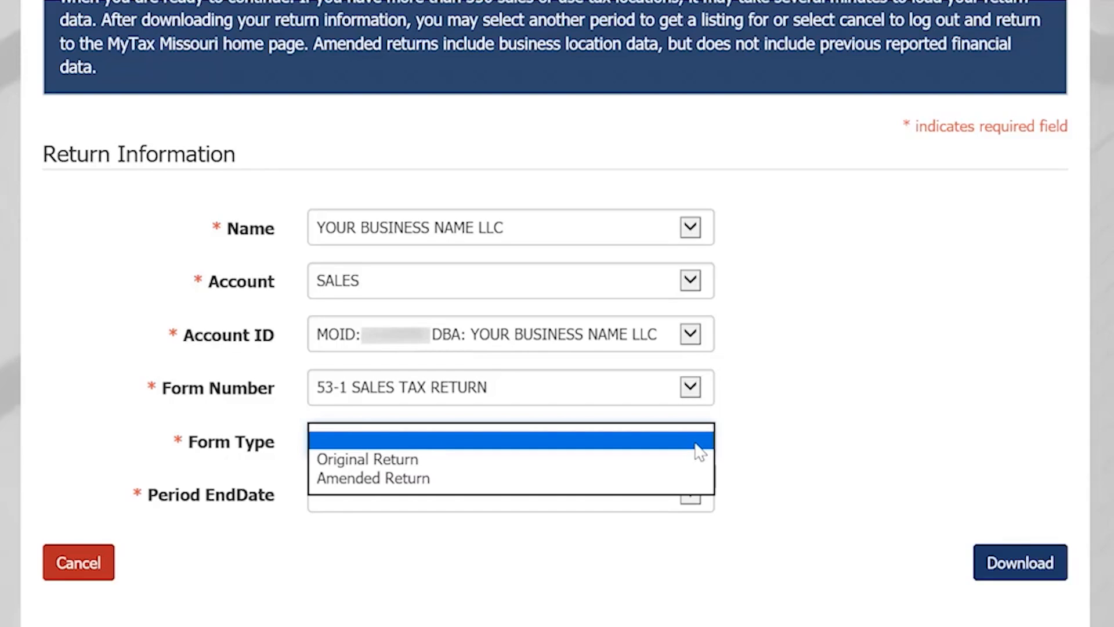
left_click(697, 461)
left_click(692, 493)
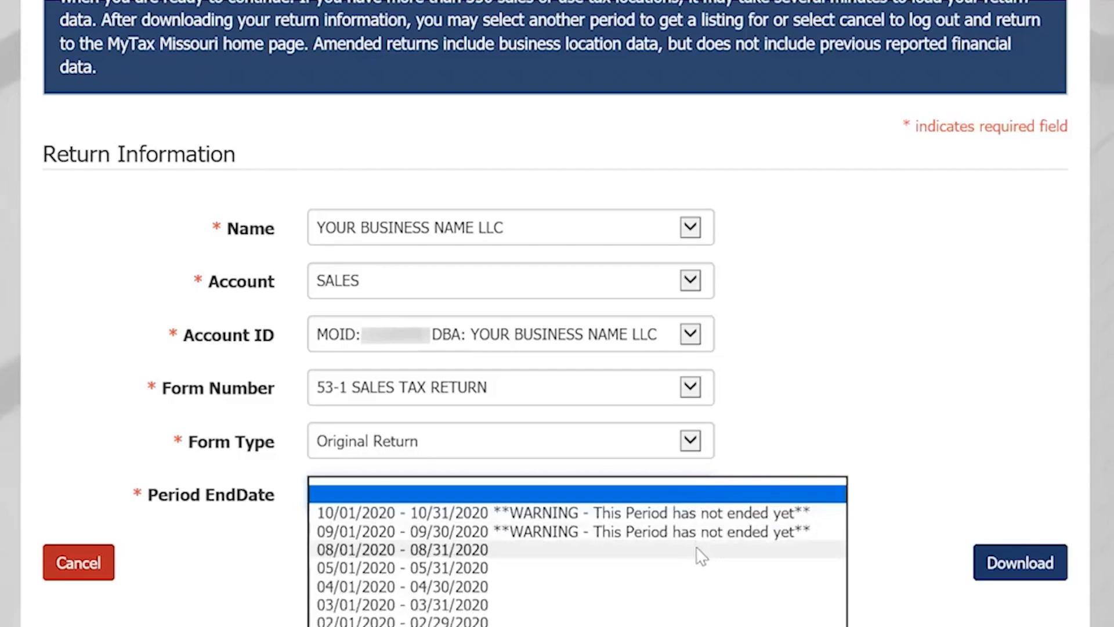
left_click(697, 548)
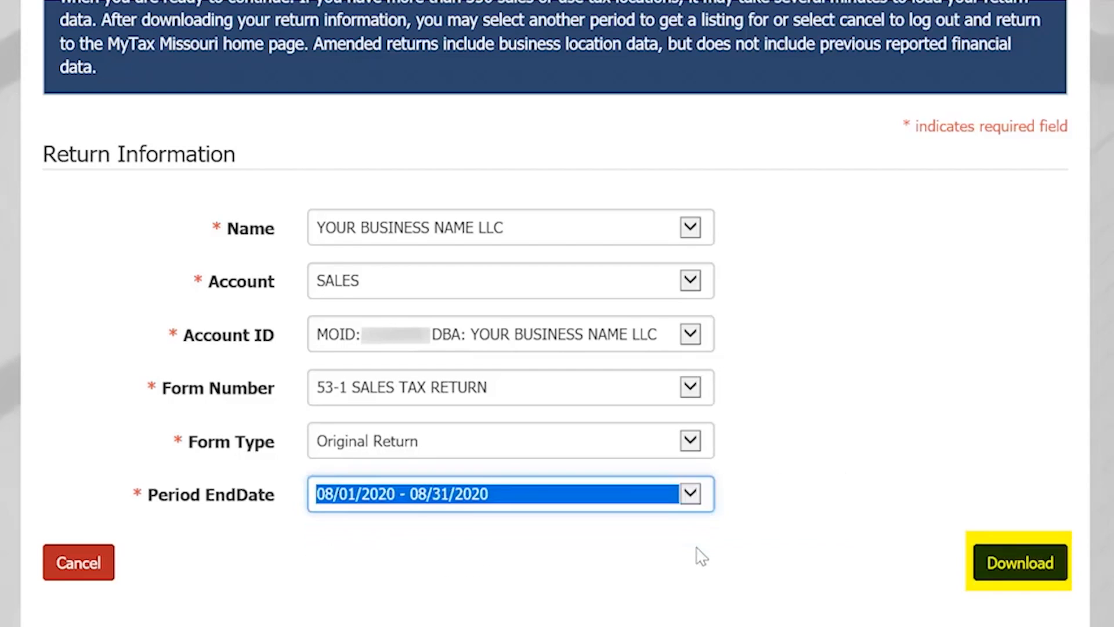
left_click(986, 563)
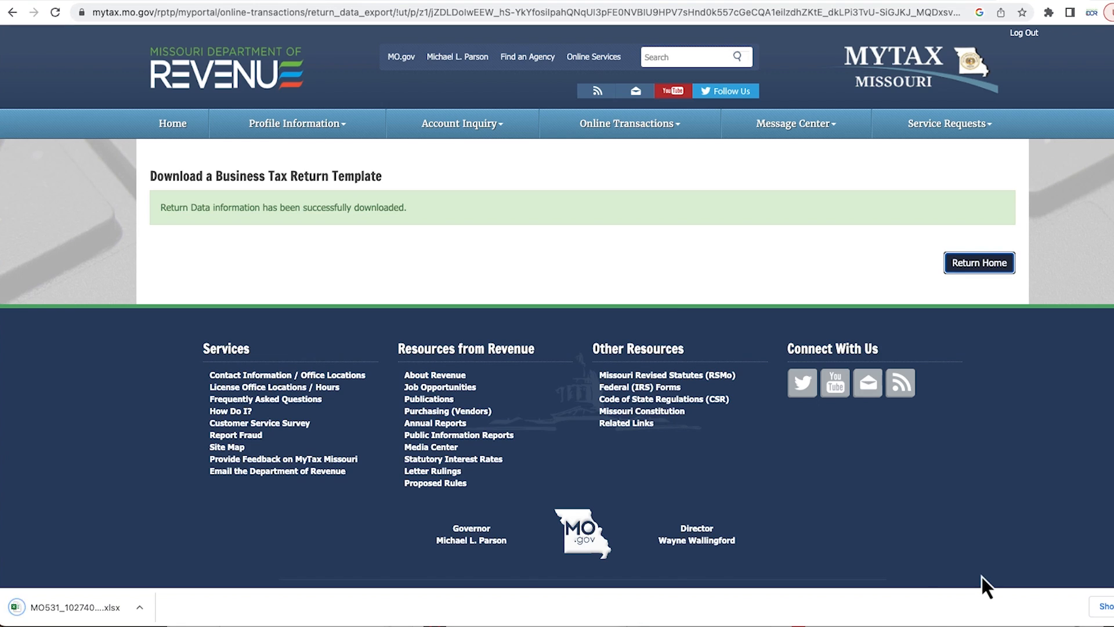
Open the downloaded MO531 workbook in Excel, enable editing and set the zoom to 90%.
left_click(103, 615)
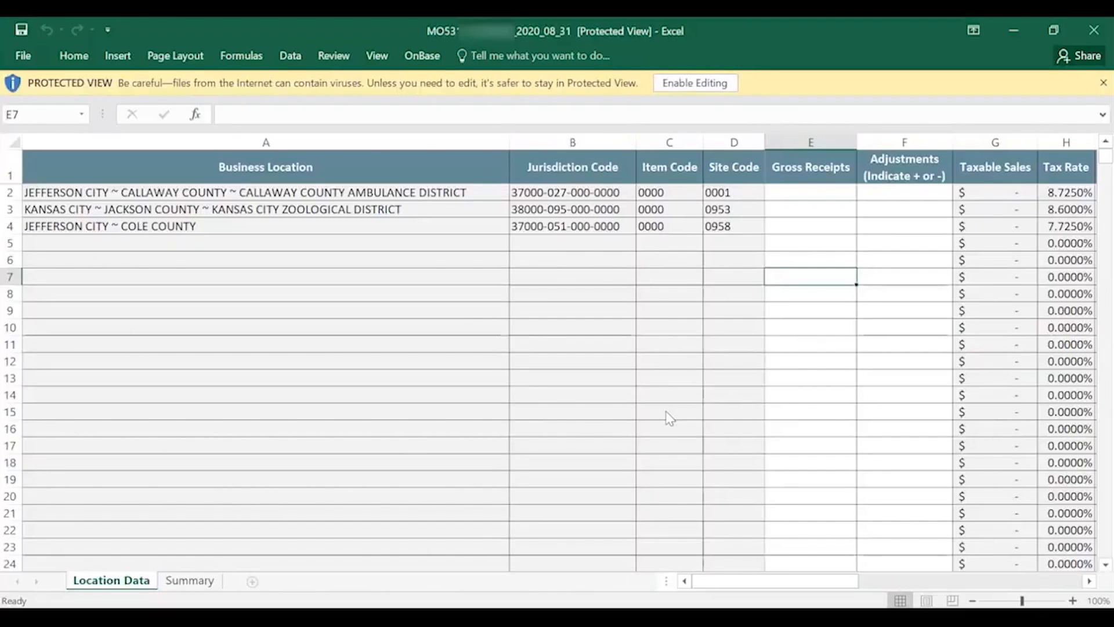
left_click(672, 85)
left_click(973, 601)
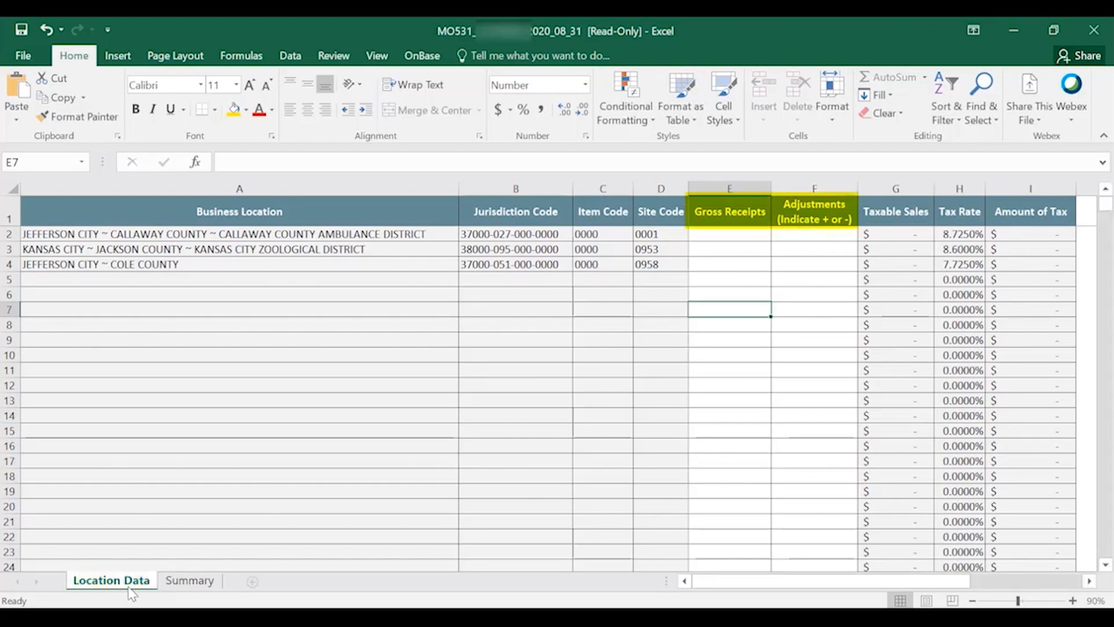
Enter gross receipts of 1000 and an adjustment of 100 for the Jefferson City, Callaway County location.
left_click(733, 236)
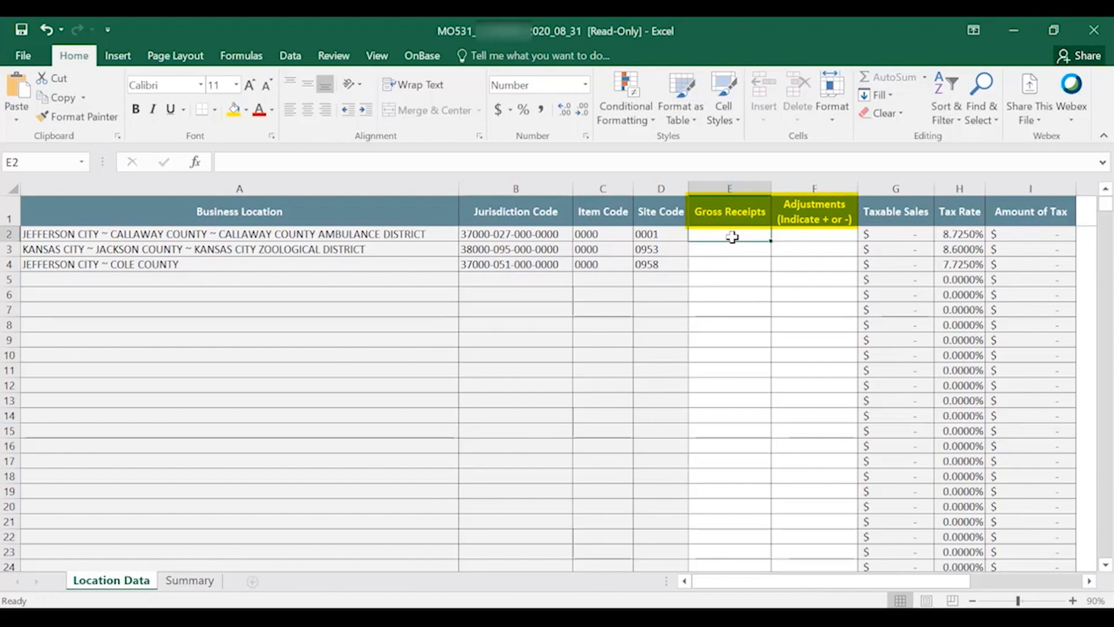
type("1000")
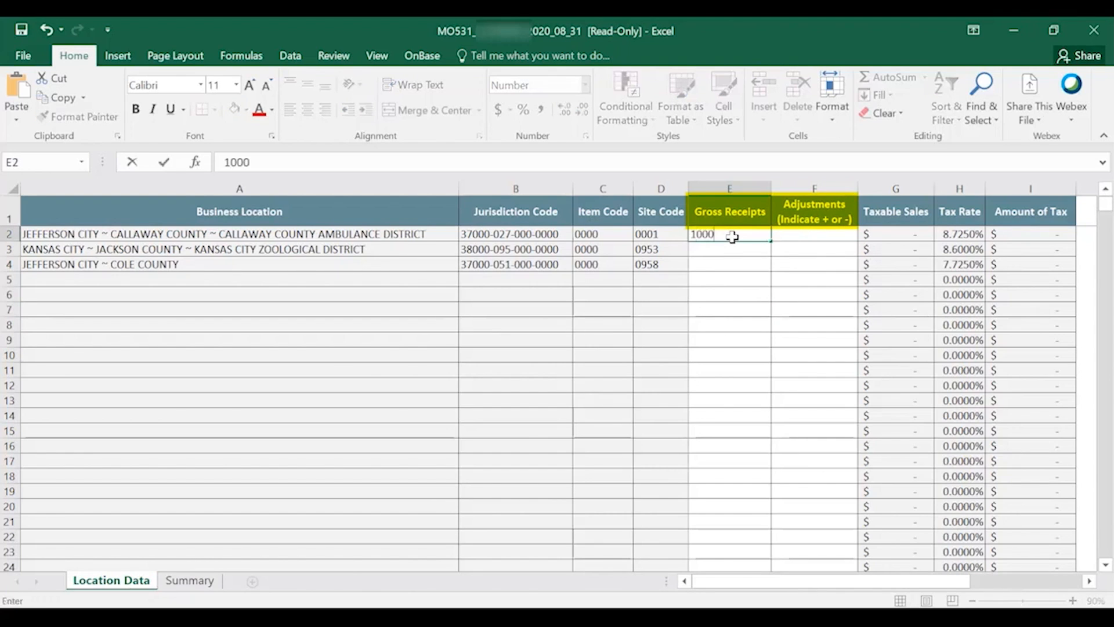
key("Tab")
type("1,00")
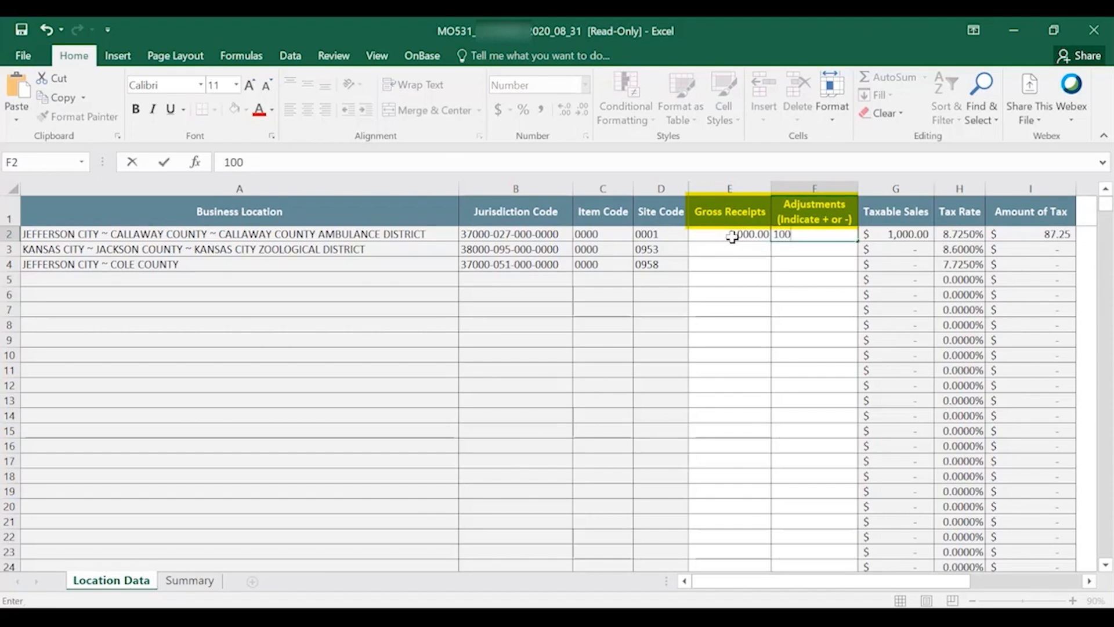
key("Return")
Enter gross receipts of 1000 with a -100 adjustment for Kansas City, and gross receipts of 1000 for Jefferson City, Cole County.
type("1000")
key("Tab")
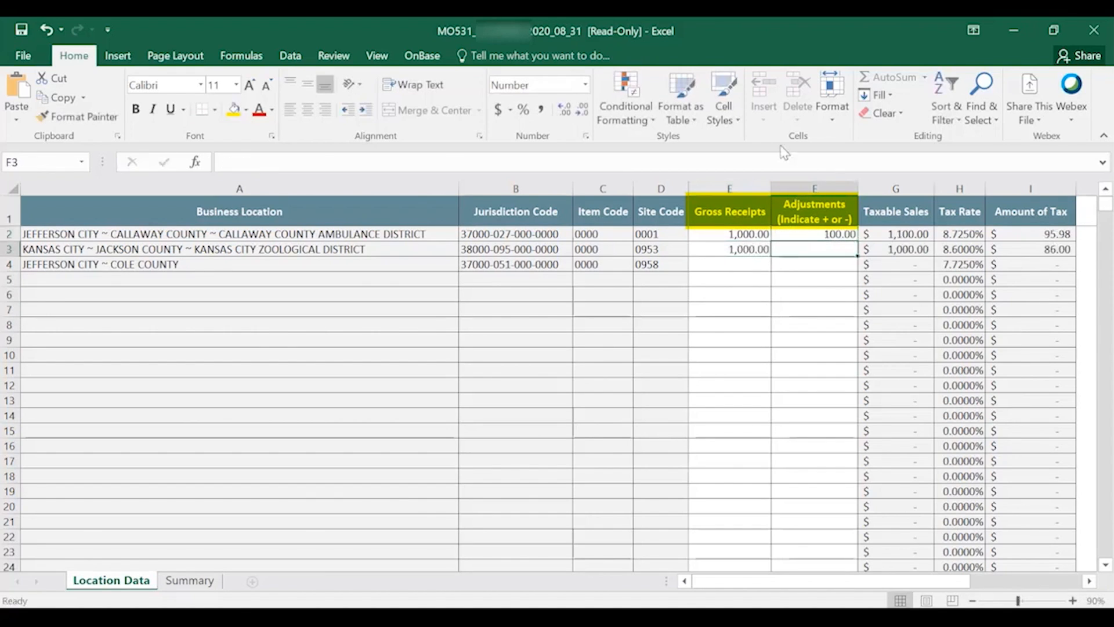
type("-100")
key("Return")
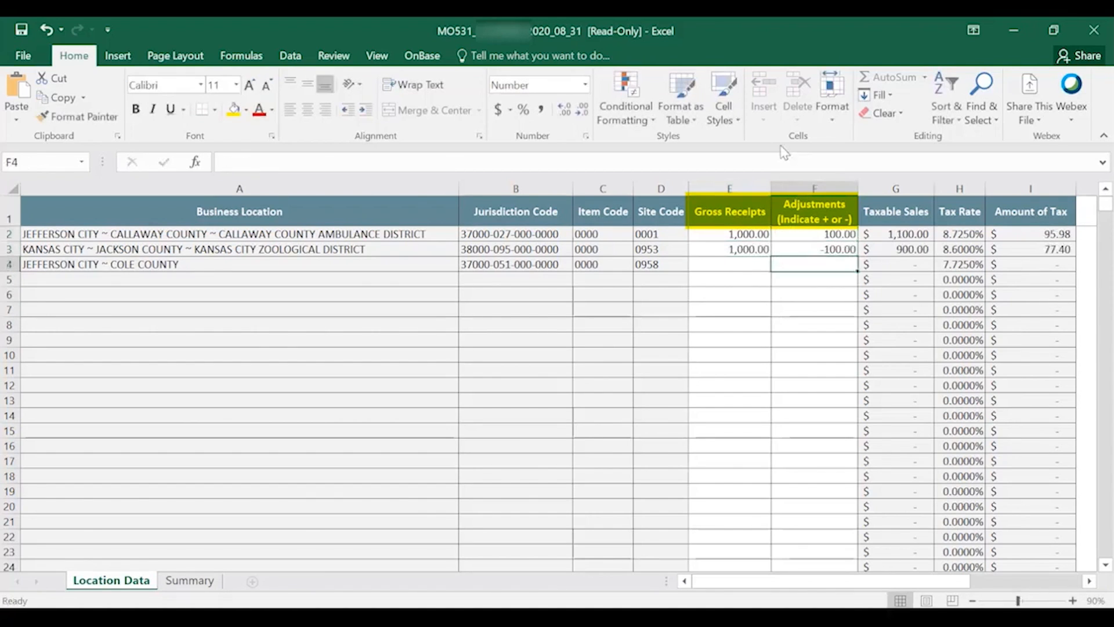
type("1000")
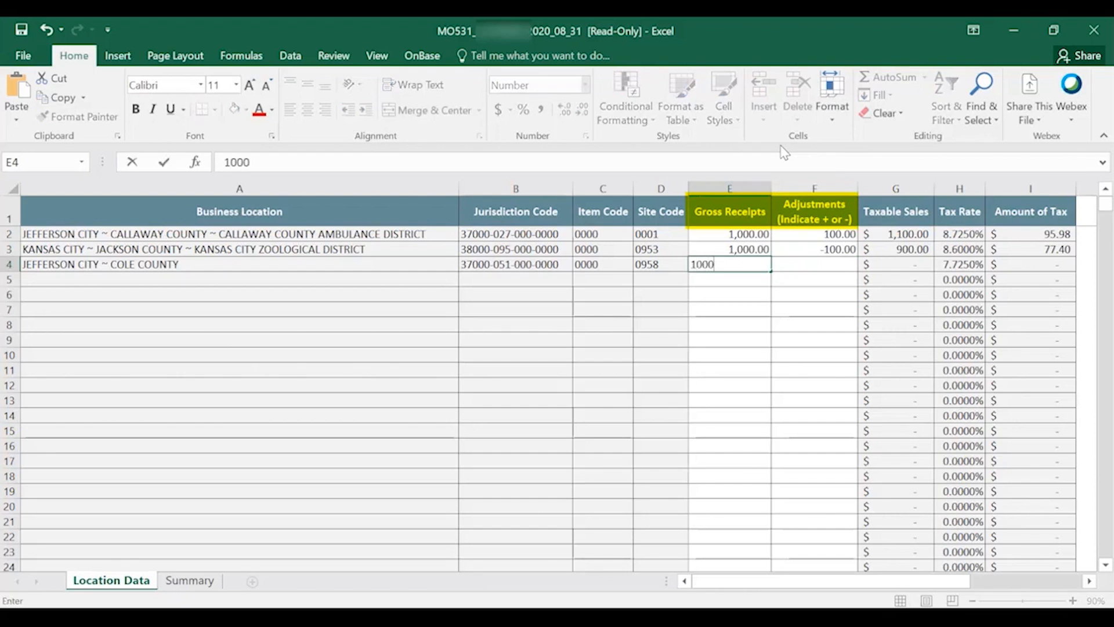
key("Return")
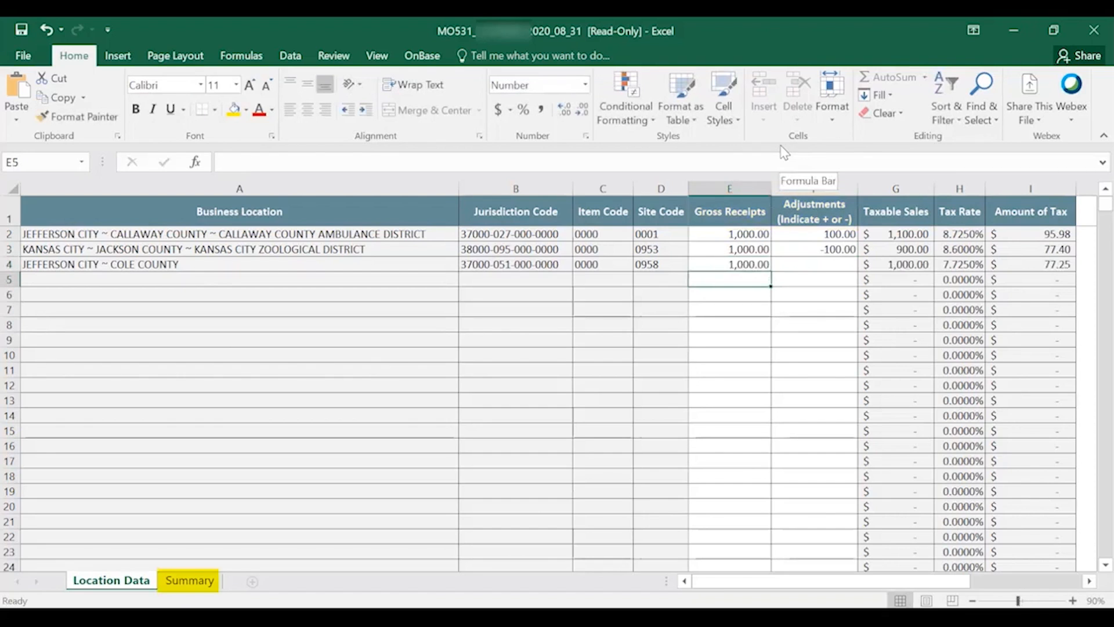
Display the Summary sheet and save a copy of the workbook in the Desktop folder Excel Upload Returns.
left_click(200, 583)
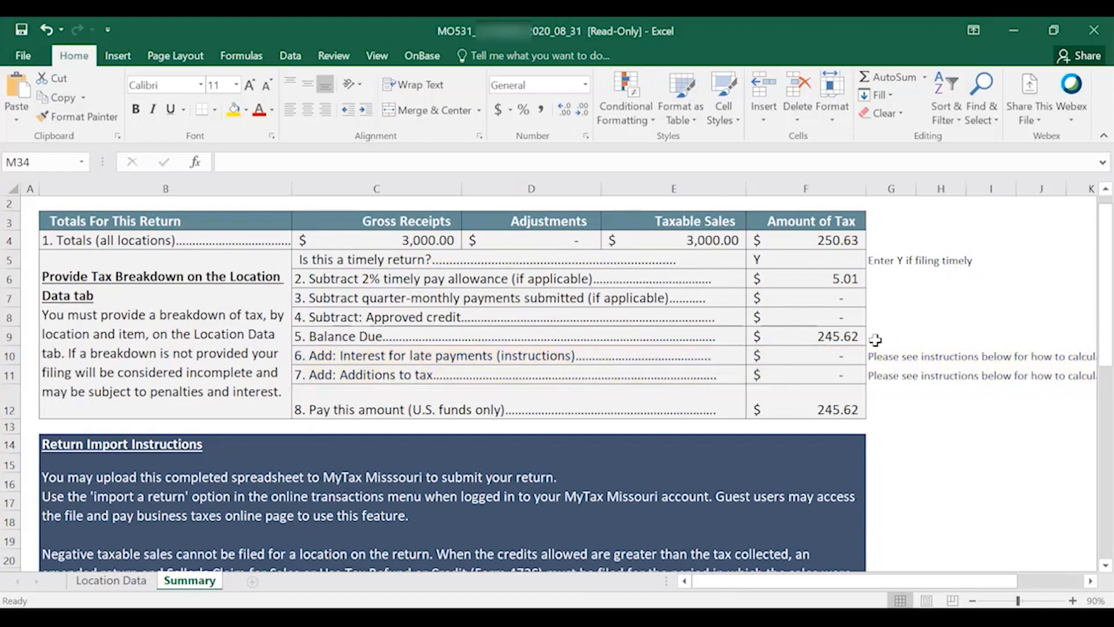
left_click(22, 54)
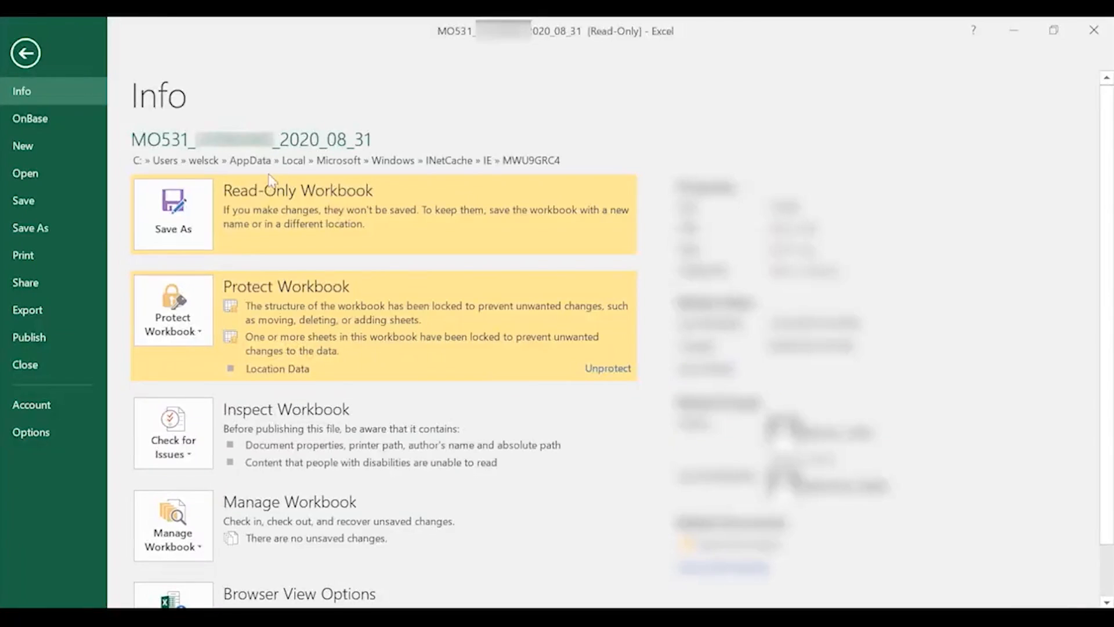
left_click(38, 229)
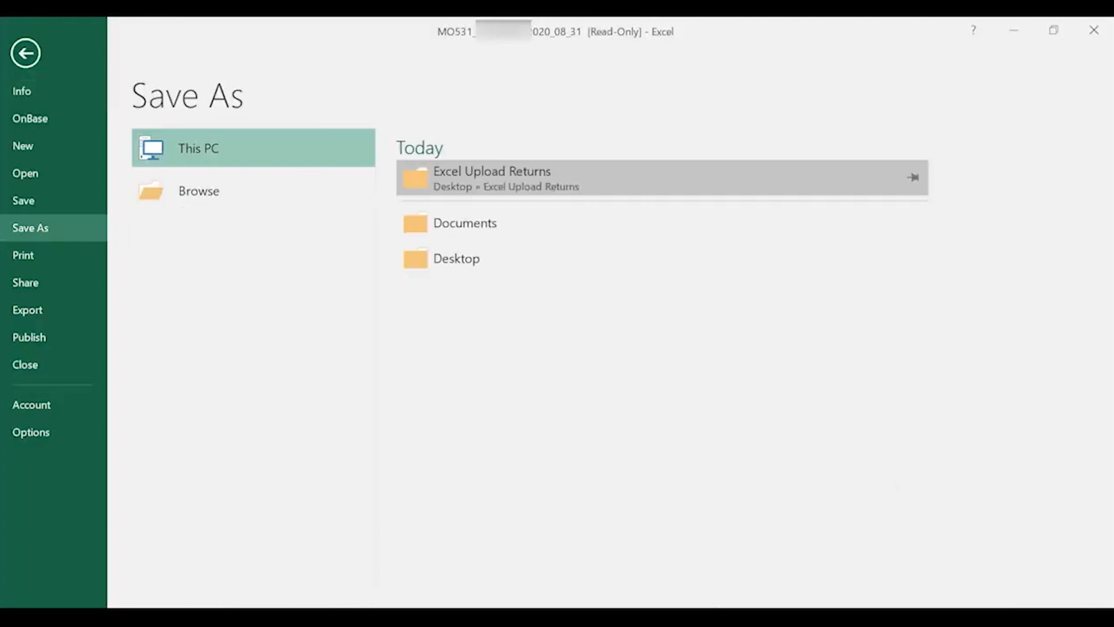
left_click(486, 190)
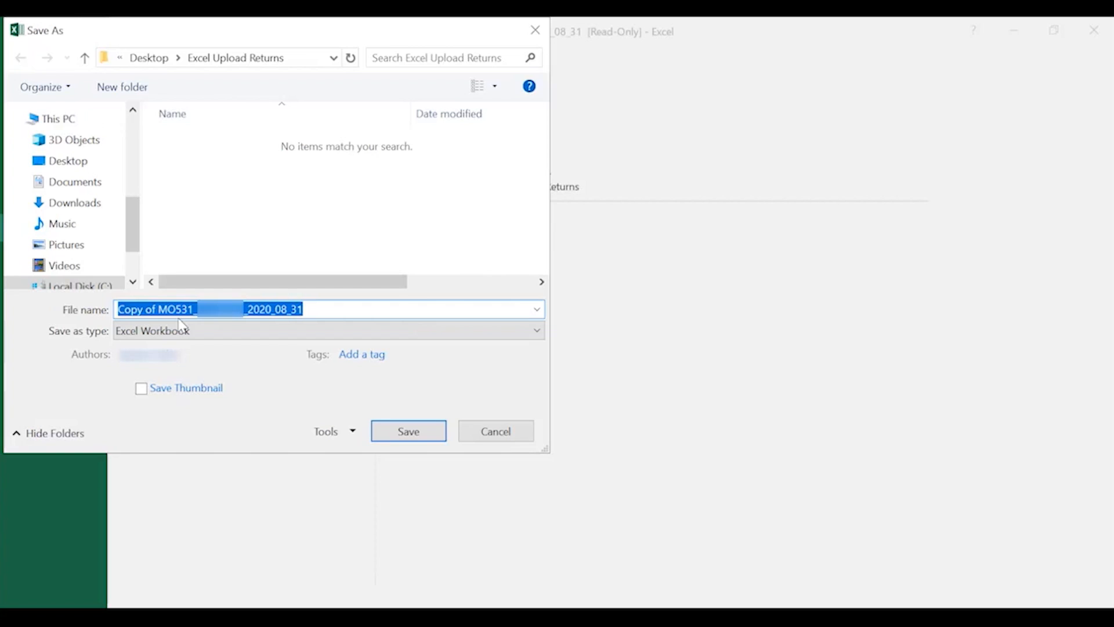
left_click(385, 438)
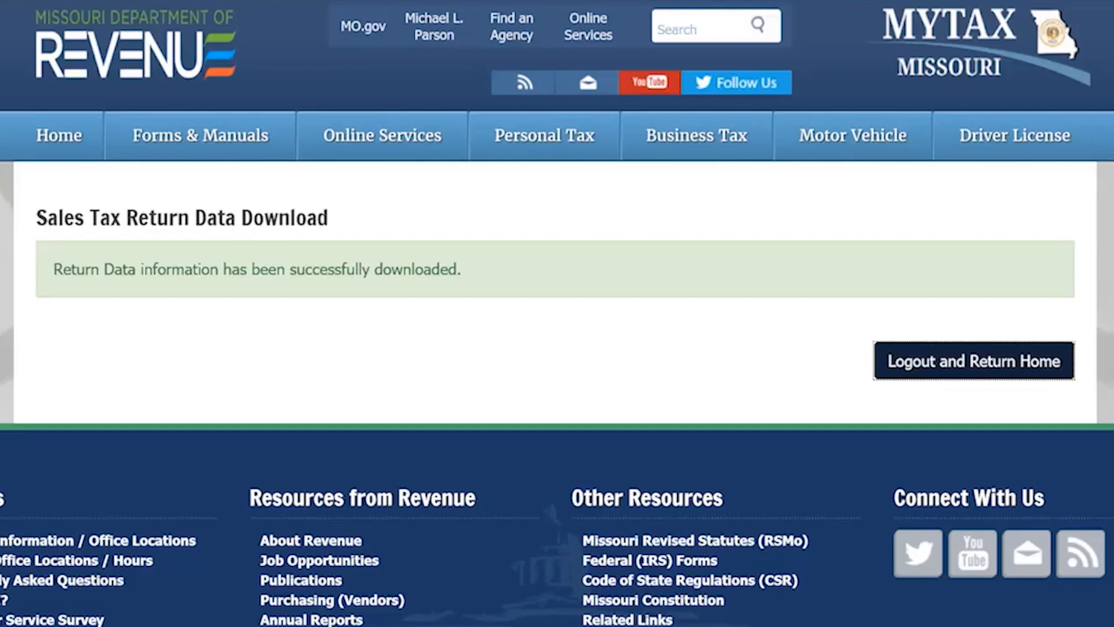
Switch back to the MyTax Missouri site, log out to the home page, and open the business option File Your Tax Return as a Guest.
left_click(978, 366)
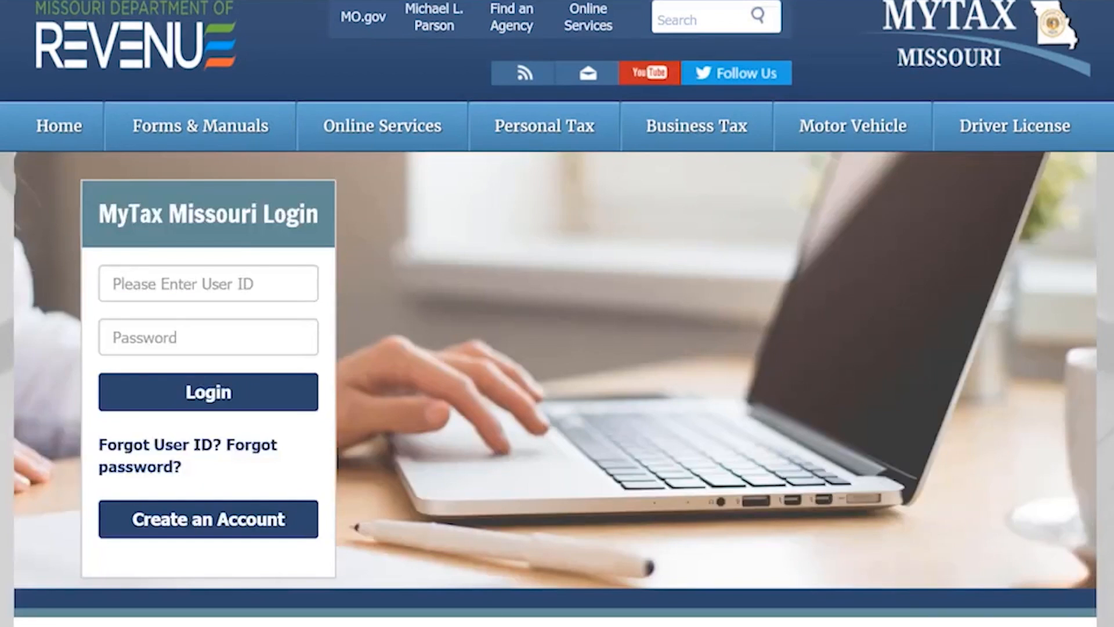
scroll(557, 313, "down", 4)
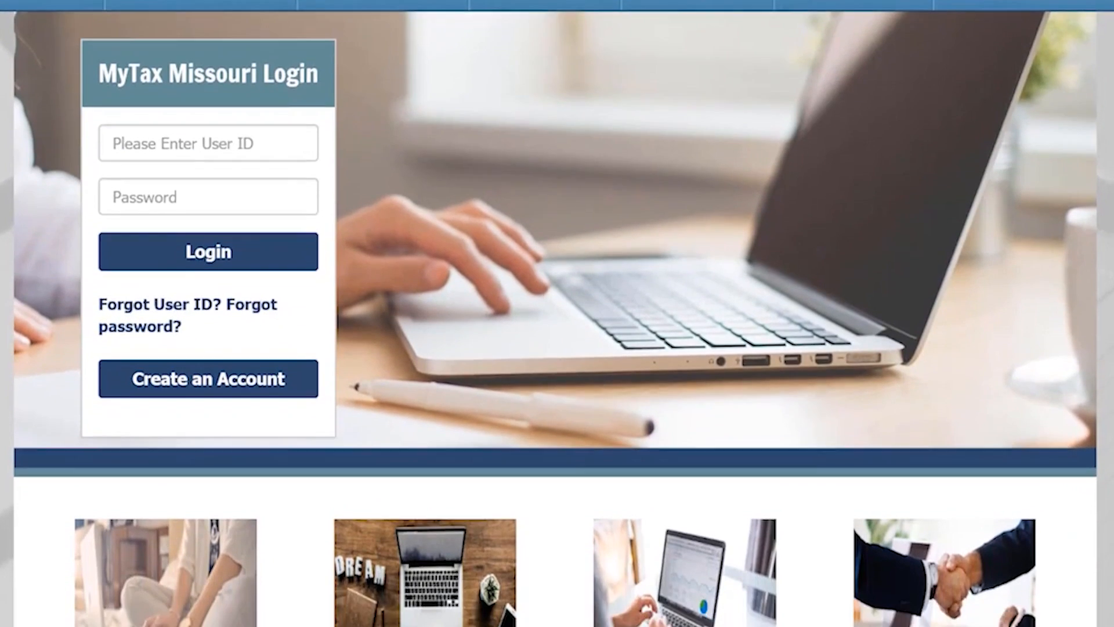
scroll(557, 313, "down", 2)
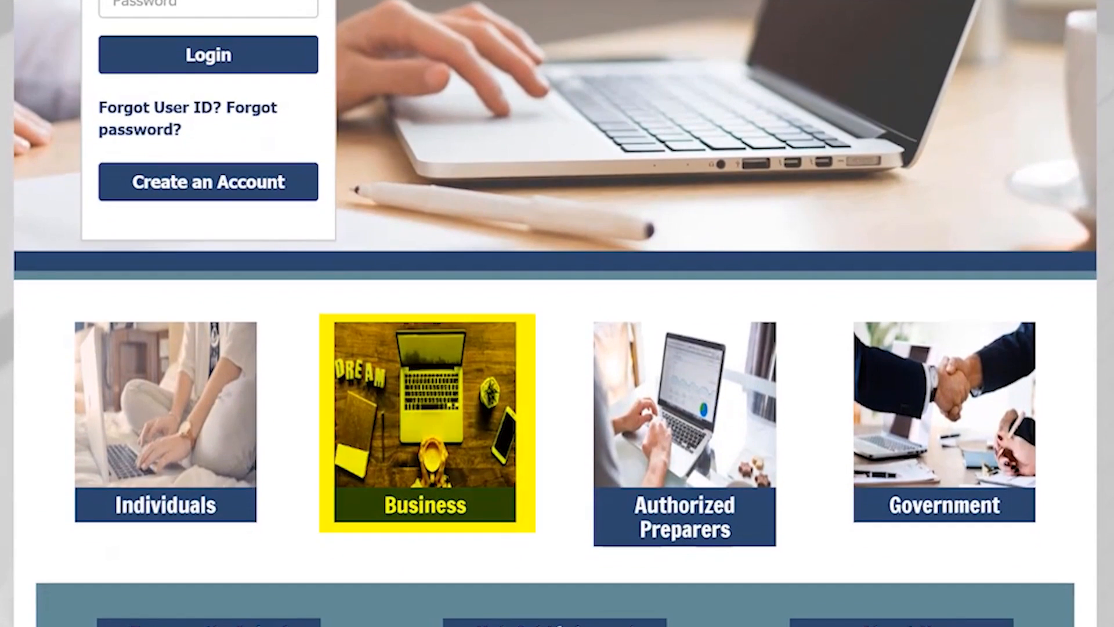
left_click(498, 400)
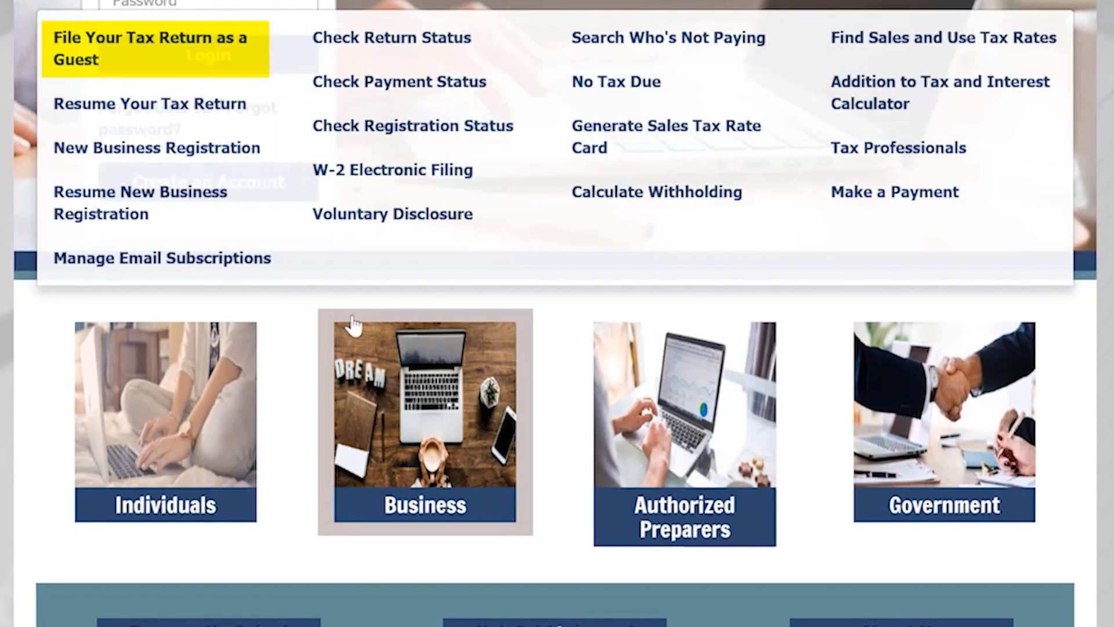
left_click(244, 54)
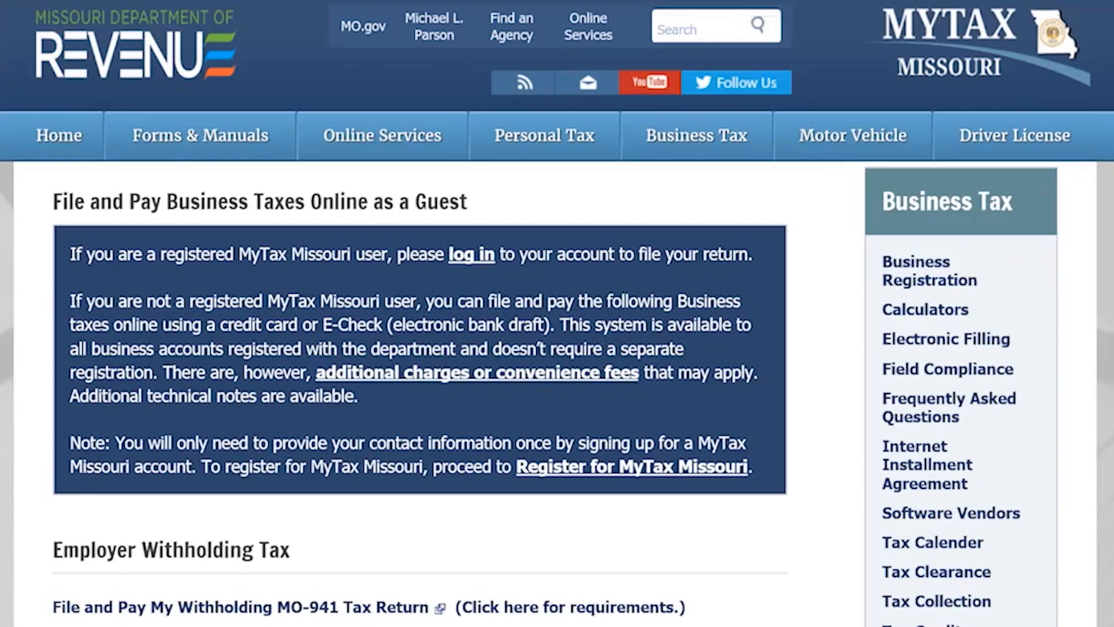
Open Upload my return under File Sales Tax Return Online.
scroll(557, 314, "down", 8)
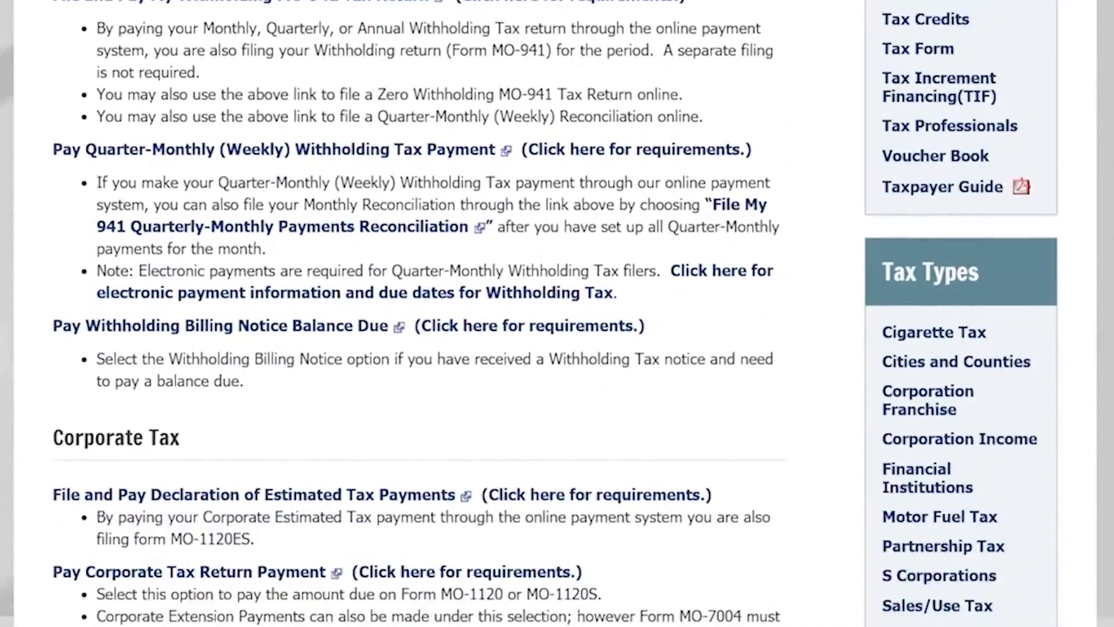
scroll(557, 313, "down", 17)
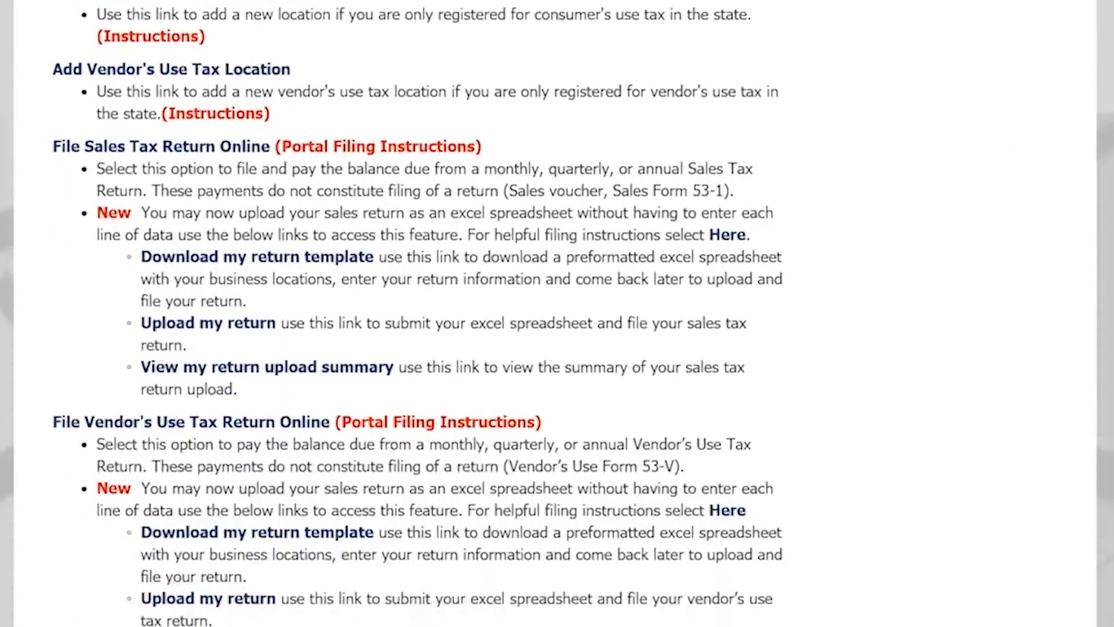
scroll(557, 314, "down", 2)
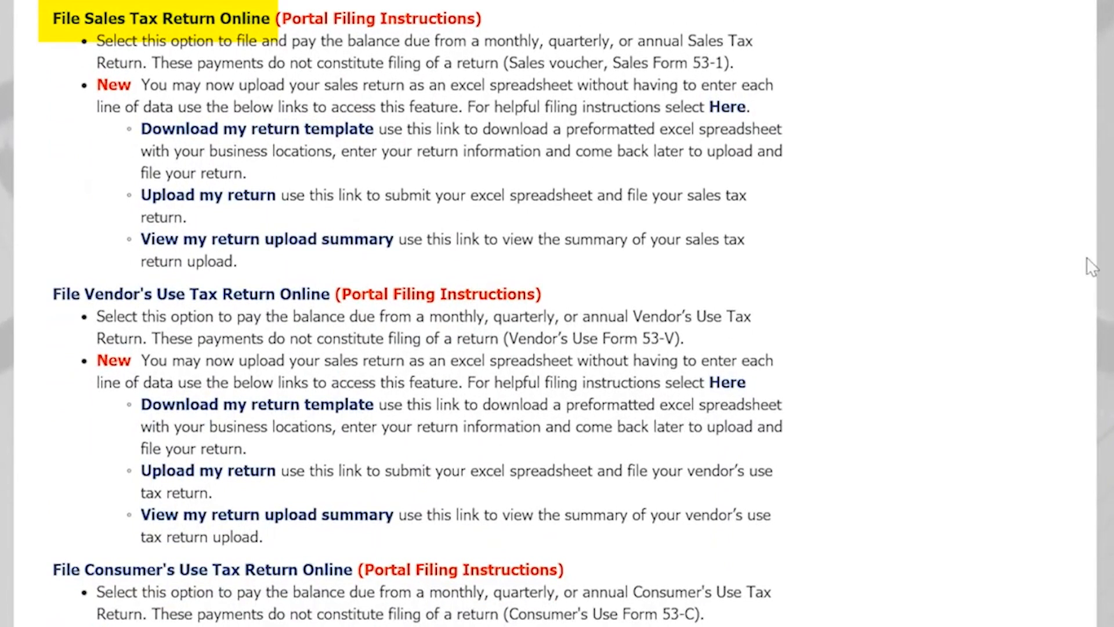
left_click(271, 196)
Enter the submitter's first name, last name and daytime phone number in the contact information.
type("Your")
key("Tab")
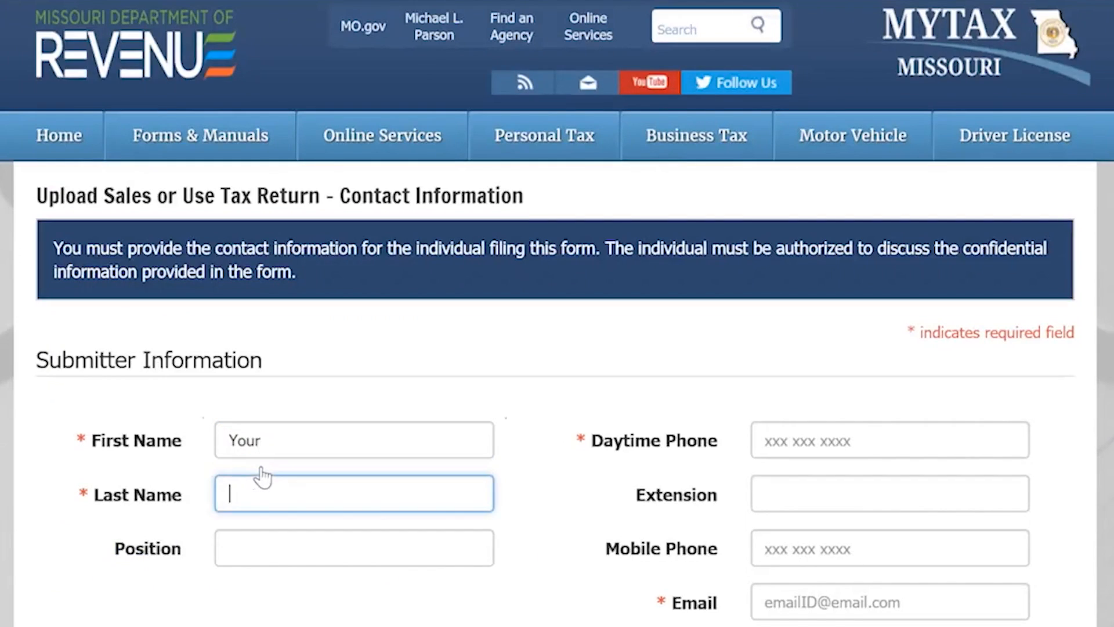
type("Name")
key("Tab")
key("Tab")
type("5735555555")
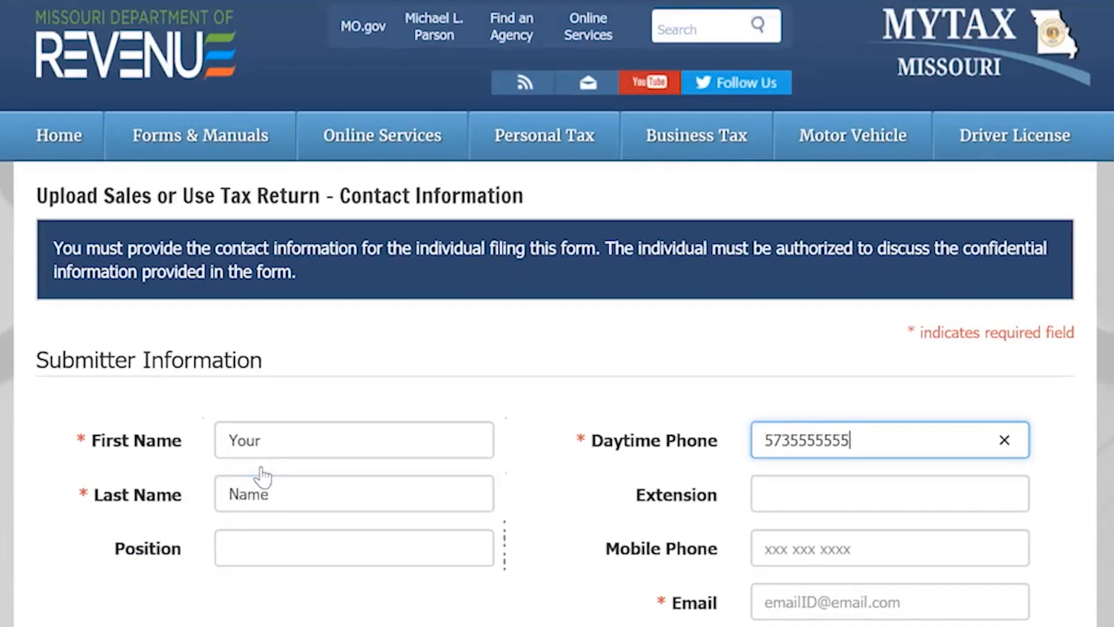
Fill in the submitter's e-mail address and repeat it in the confirmation field.
key("Tab")
key("Tab")
key("Tab")
type("yourbusiness@email")
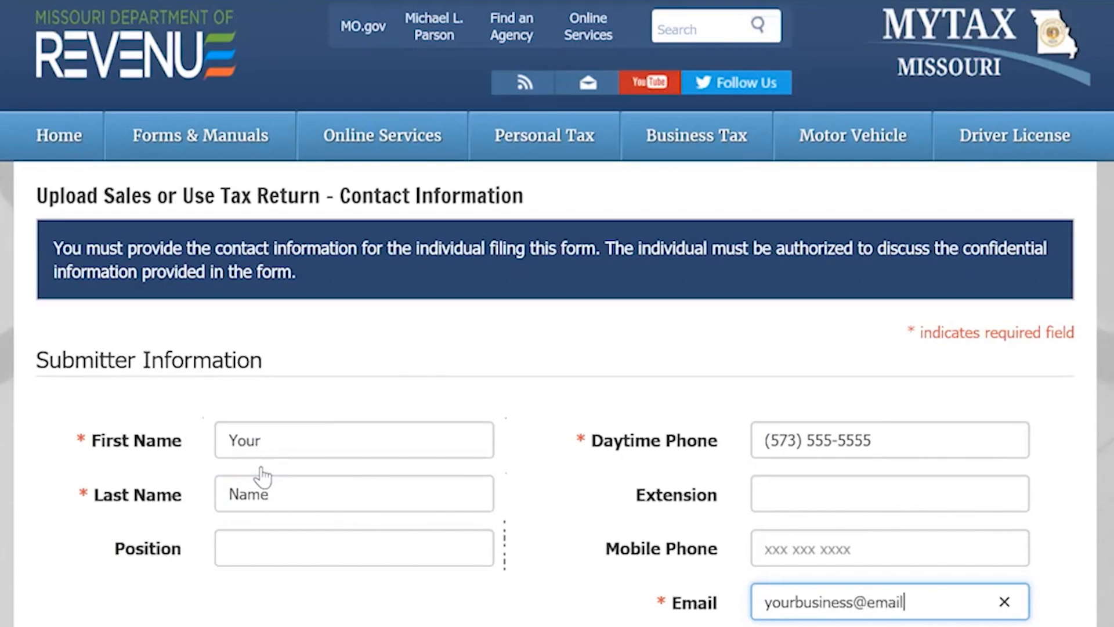
type(".com")
key("Tab")
triple_click(799, 591)
key("Tab")
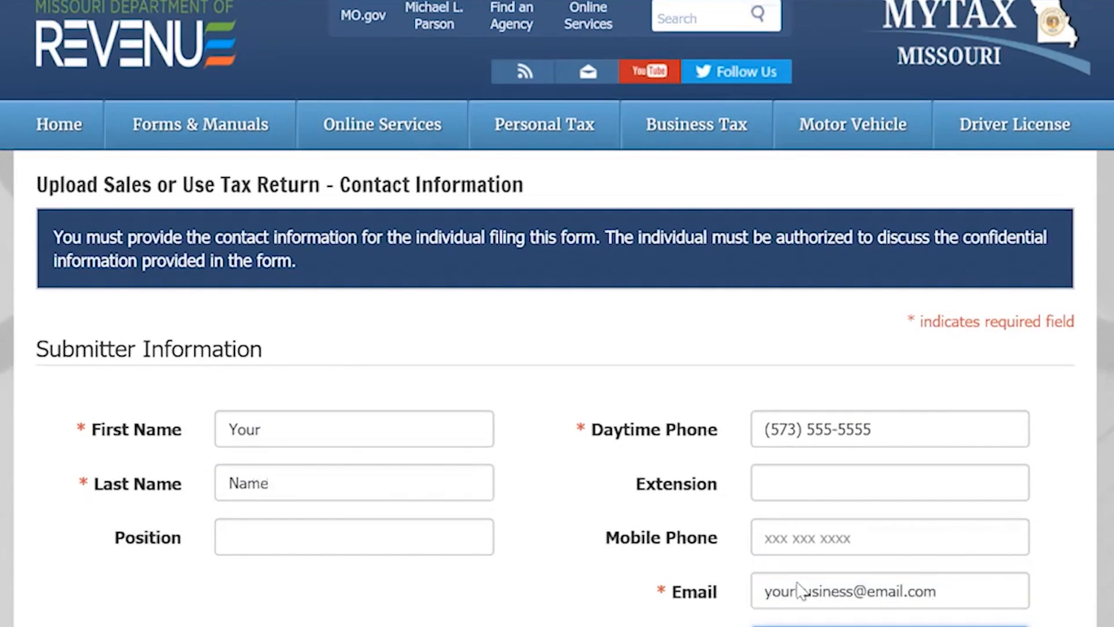
Complete the CAPTCHA by selecting all images with a fire hydrant, and continue to the authentication page.
scroll(799, 591, "down", 3)
left_click(417, 520)
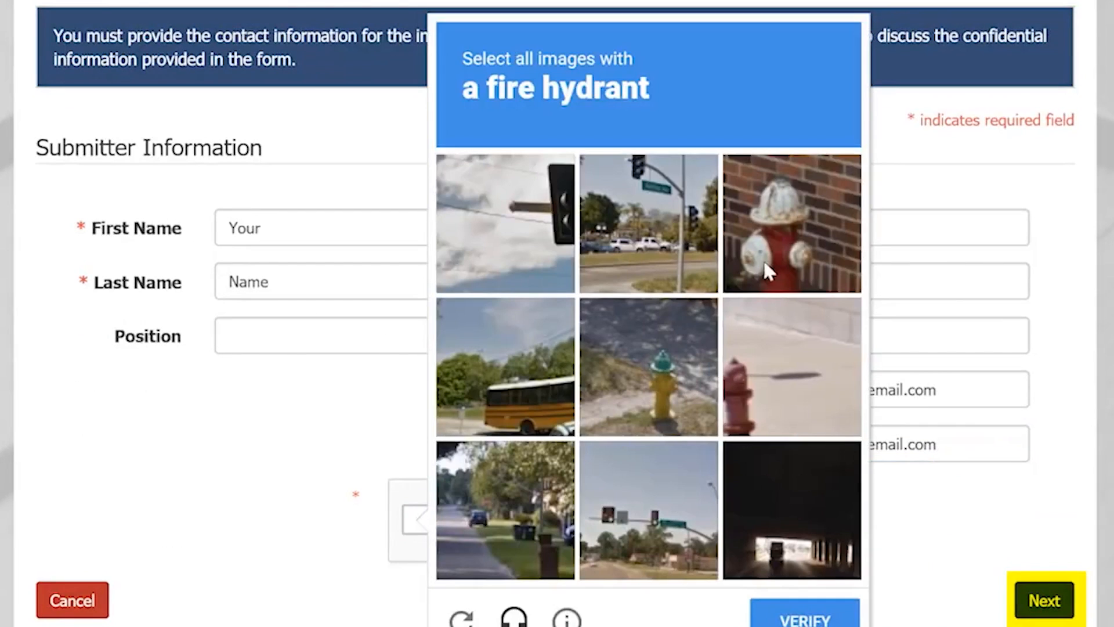
left_click(763, 259)
left_click(767, 350)
left_click(649, 367)
left_click(804, 615)
left_click(1044, 600)
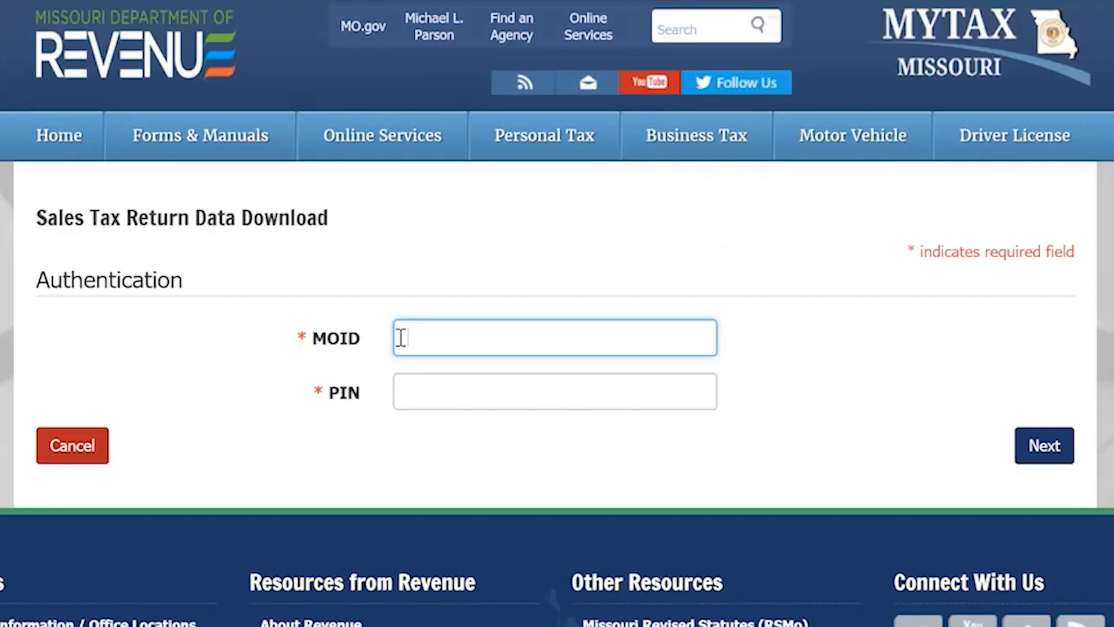
Enter the business's MOID and PIN and continue to the return information.
type("xxxxxxxx")
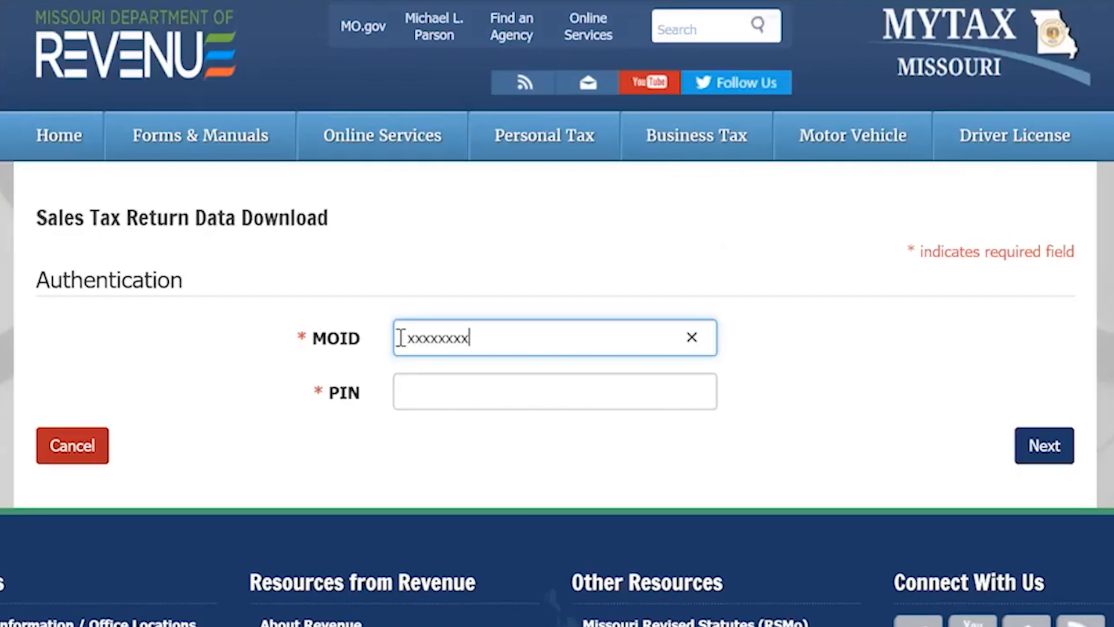
key("Tab")
type("xxxx")
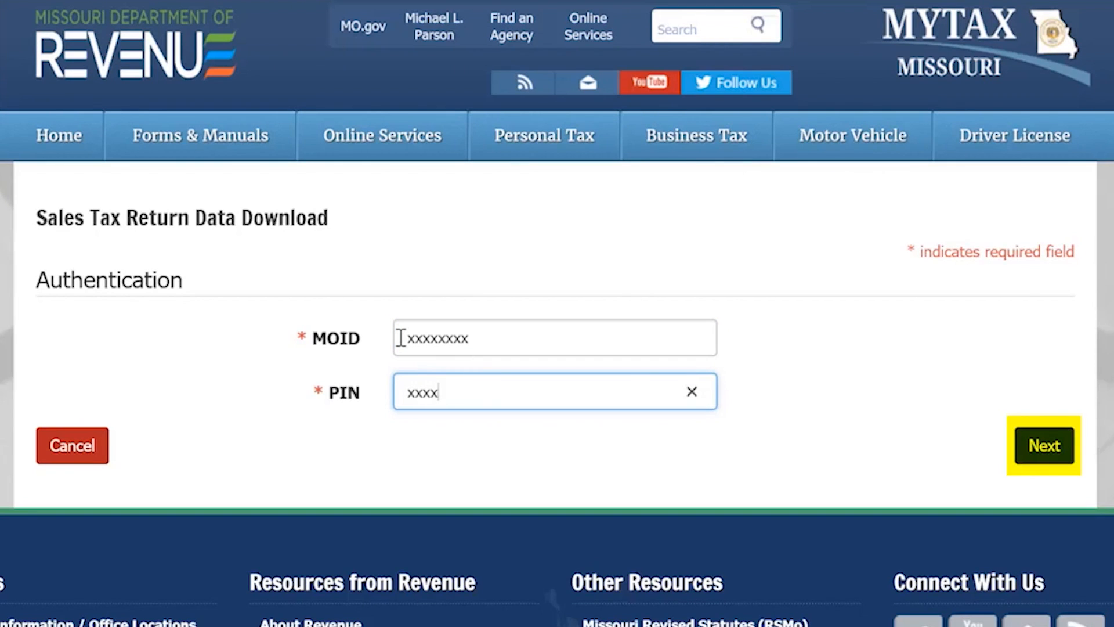
left_click(1032, 450)
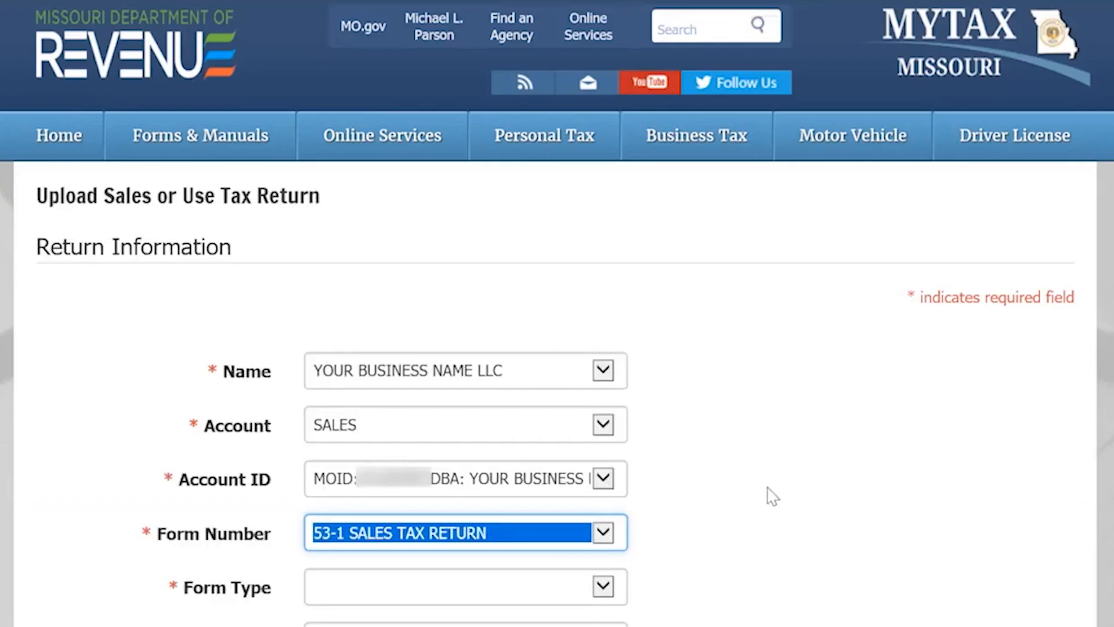
For the 53-1 Sales Tax Return, set the form type to Original Return and the filing period to 08/01/2020 - 08/31/2020.
scroll(771, 494, "down", 1)
left_click(600, 487)
left_click(583, 505)
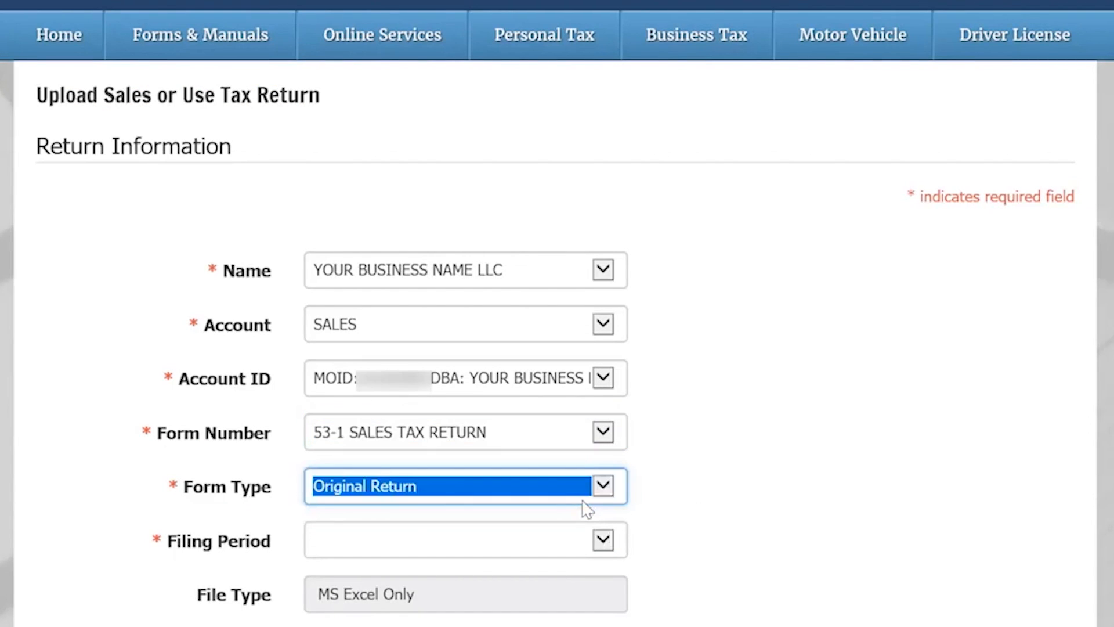
left_click(598, 544)
left_click(590, 559)
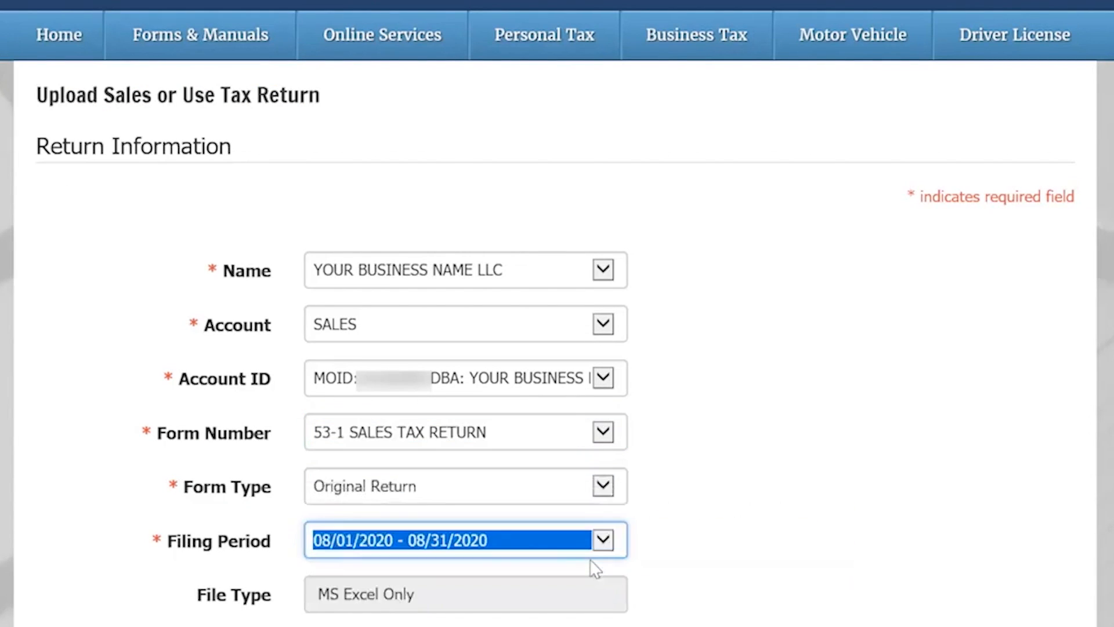
Add the saved copy of the August 2020 return workbook as the upload file and acknowledge the import message.
scroll(667, 402, "down", 2)
left_click(856, 471)
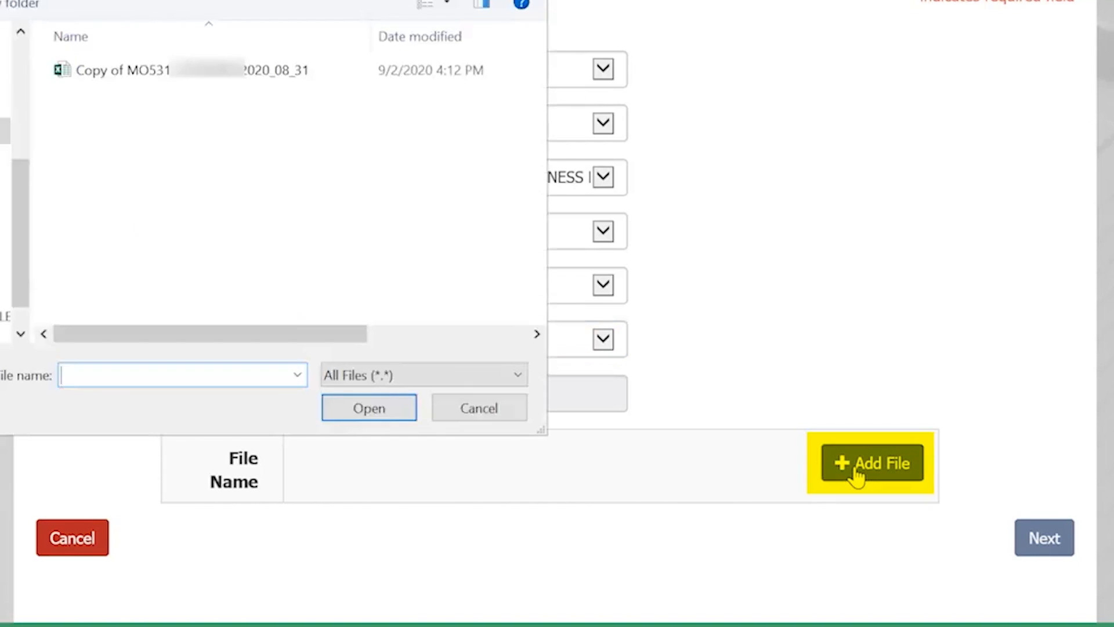
left_click(273, 75)
left_click(374, 416)
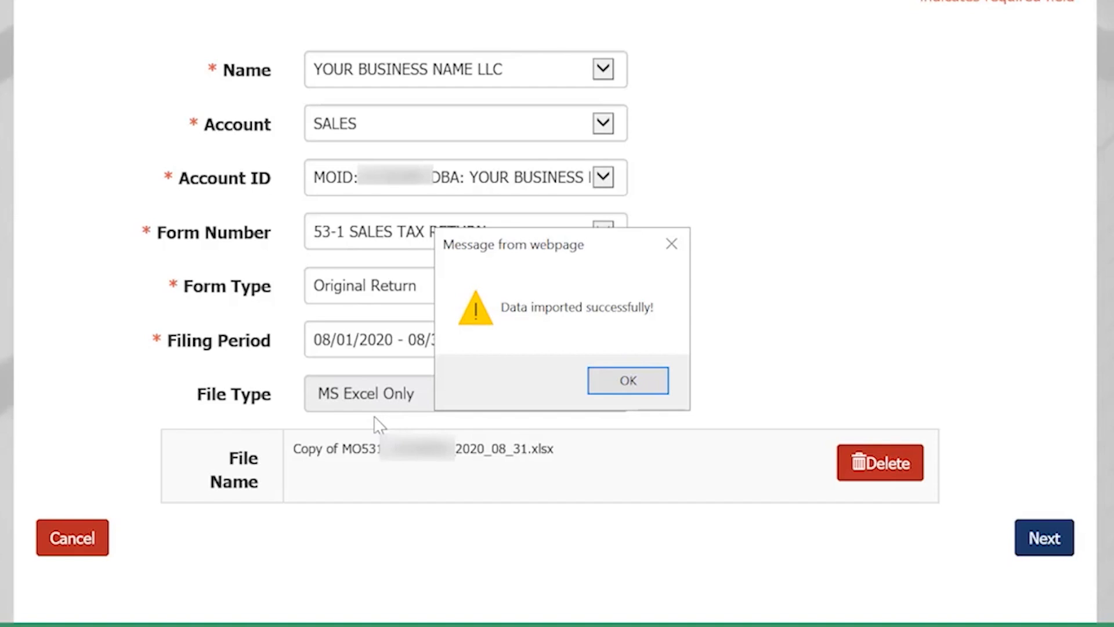
left_click(615, 381)
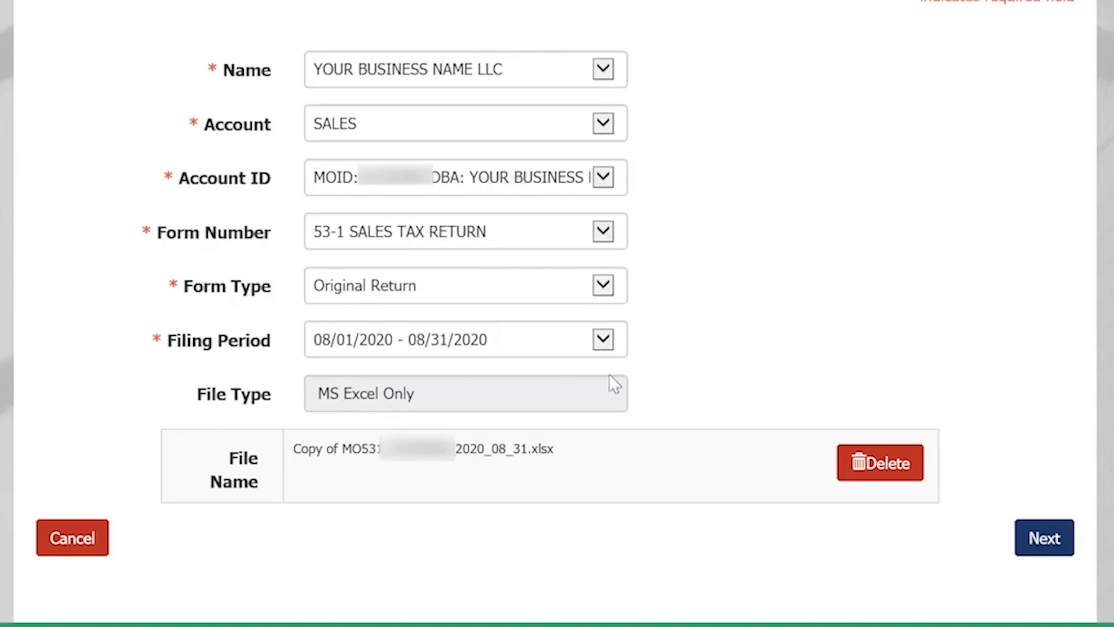
Proceed through the return summary and submit the return by agreeing to the electronic signature statement.
left_click(1028, 531)
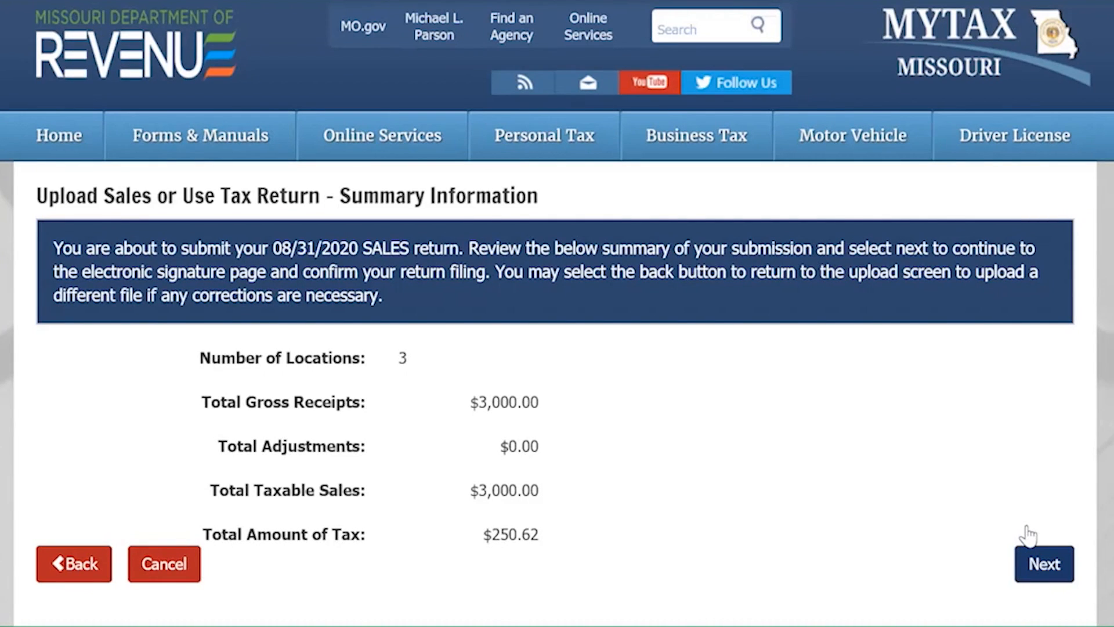
left_click(1041, 563)
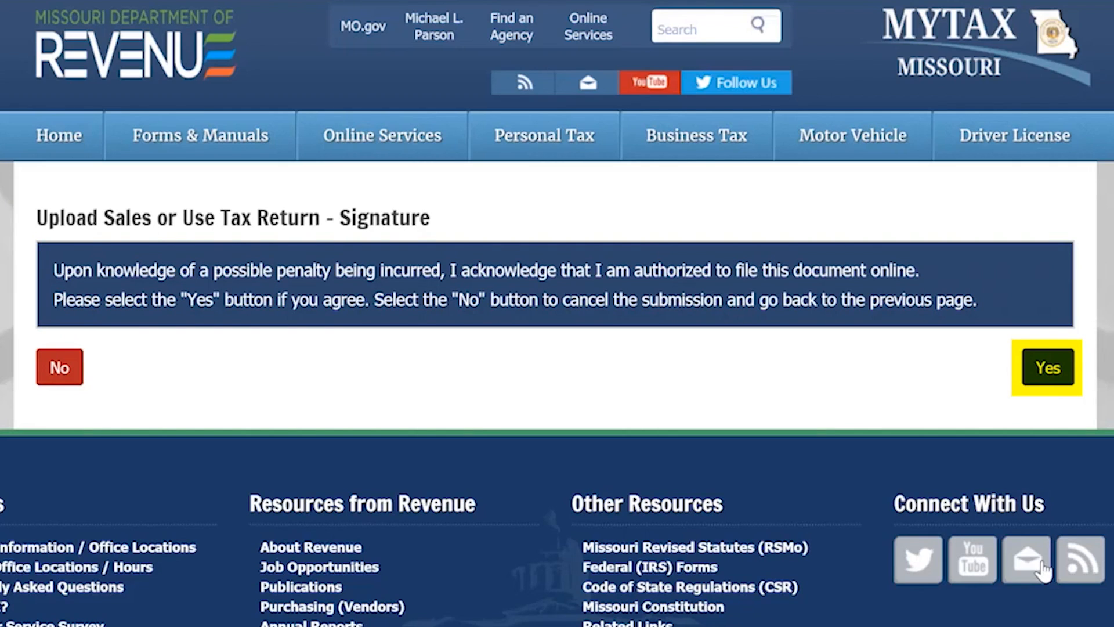
left_click(1048, 372)
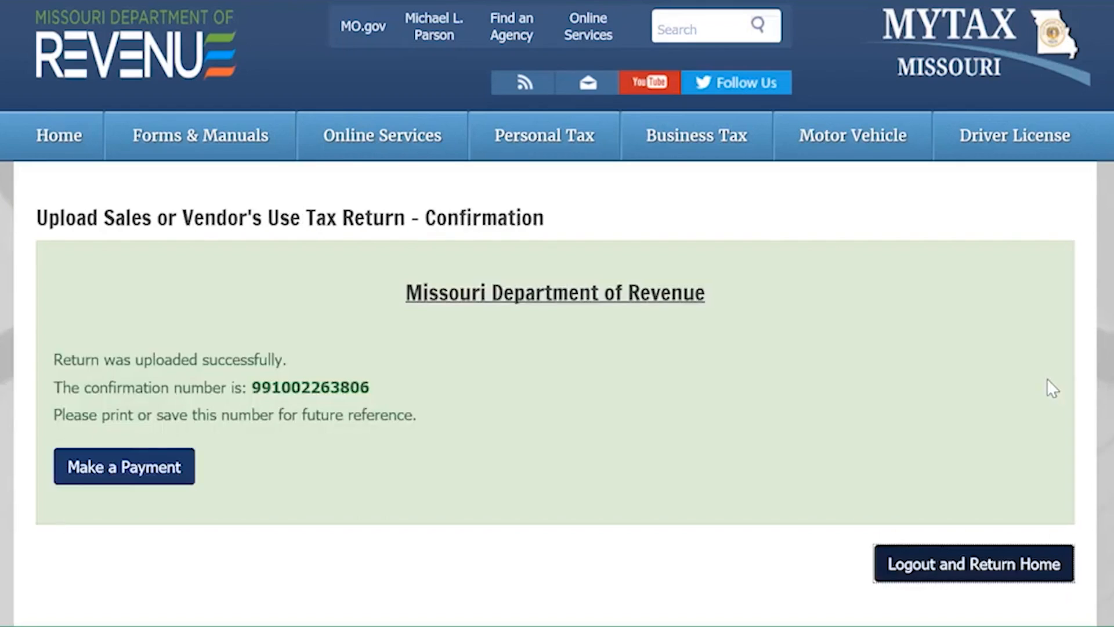